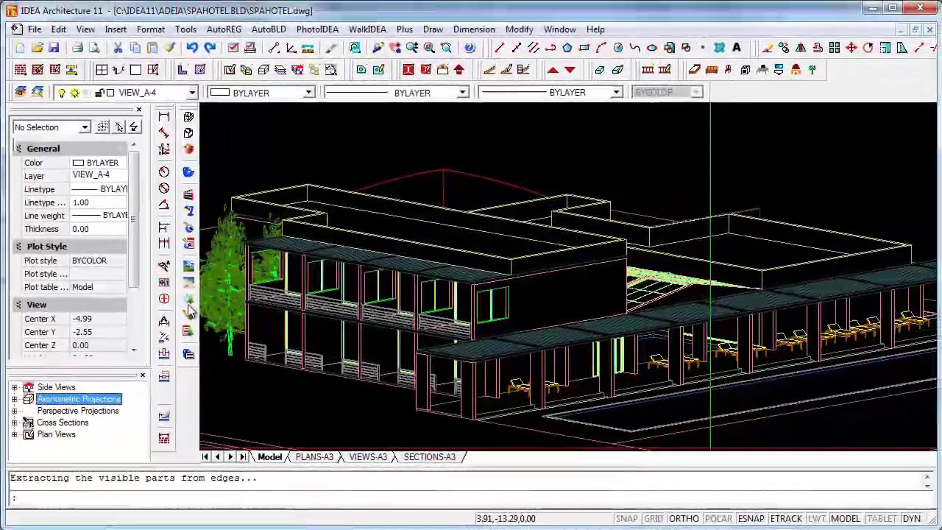
- Render the spa hotel model in full colour with a sky and landscape backdrop
{"action": "left_click", "coordinate": [190, 172]}
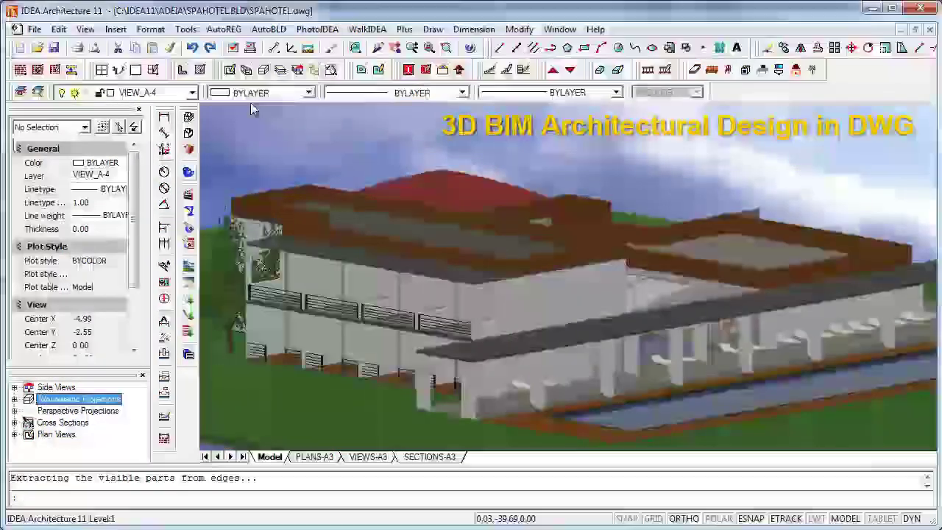
- Orbit the rendered hotel from several sides, then zoom in on the poolside colonnade
{"action": "left_click", "coordinate": [355, 49]}
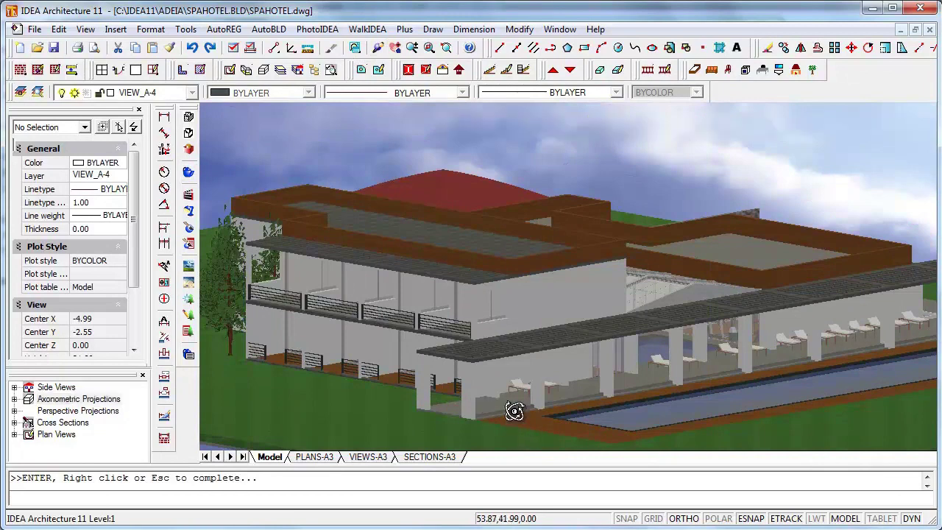
{"action": "mouse_move", "coordinate": [511, 410]}
{"action": "left_mouse_down"}
{"action": "mouse_move", "coordinate": [510, 389]}
{"action": "mouse_move", "coordinate": [540, 374]}
{"action": "mouse_move", "coordinate": [448, 149]}
{"action": "left_mouse_up"}
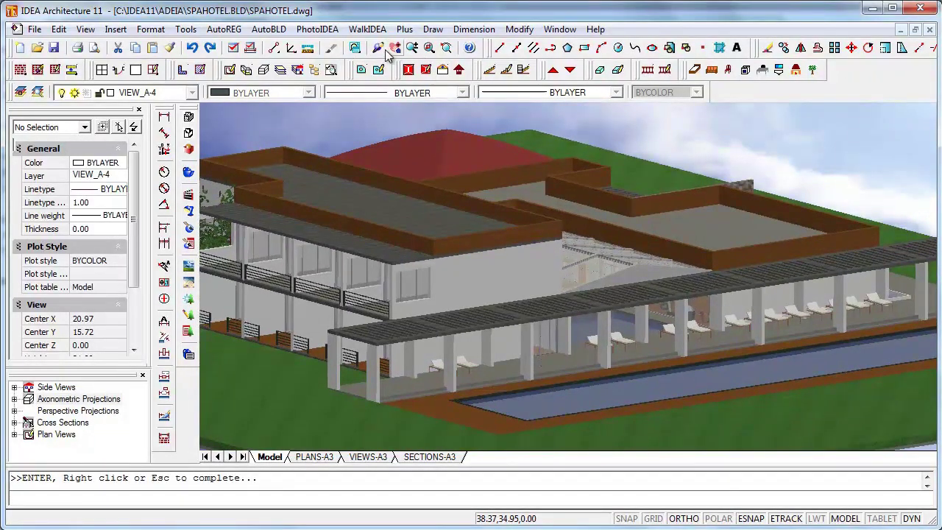
{"action": "mouse_move", "coordinate": [502, 417]}
{"action": "left_mouse_down"}
{"action": "mouse_move", "coordinate": [719, 414]}
{"action": "mouse_move", "coordinate": [530, 400]}
{"action": "left_mouse_up"}
{"action": "mouse_move", "coordinate": [334, 365]}
{"action": "left_mouse_down"}
{"action": "mouse_move", "coordinate": [421, 346]}
{"action": "mouse_move", "coordinate": [511, 351]}
{"action": "mouse_move", "coordinate": [604, 373]}
{"action": "left_mouse_up"}
{"action": "mouse_move", "coordinate": [523, 374]}
{"action": "left_mouse_down"}
{"action": "mouse_move", "coordinate": [307, 360]}
{"action": "mouse_move", "coordinate": [740, 405]}
{"action": "left_mouse_up"}
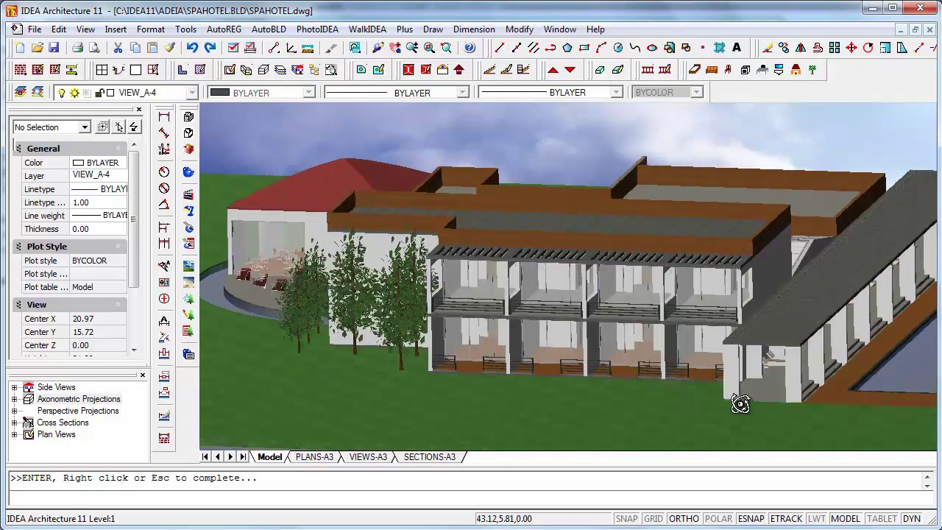
{"action": "mouse_move", "coordinate": [682, 417]}
{"action": "left_mouse_down"}
{"action": "mouse_move", "coordinate": [483, 385]}
{"action": "mouse_move", "coordinate": [444, 406]}
{"action": "mouse_move", "coordinate": [827, 385]}
{"action": "mouse_move", "coordinate": [849, 374]}
{"action": "mouse_move", "coordinate": [846, 363]}
{"action": "mouse_move", "coordinate": [652, 358]}
{"action": "mouse_move", "coordinate": [301, 301]}
{"action": "mouse_move", "coordinate": [359, 287]}
{"action": "mouse_move", "coordinate": [336, 279]}
{"action": "mouse_move", "coordinate": [331, 290]}
{"action": "mouse_move", "coordinate": [397, 318]}
{"action": "left_mouse_up"}
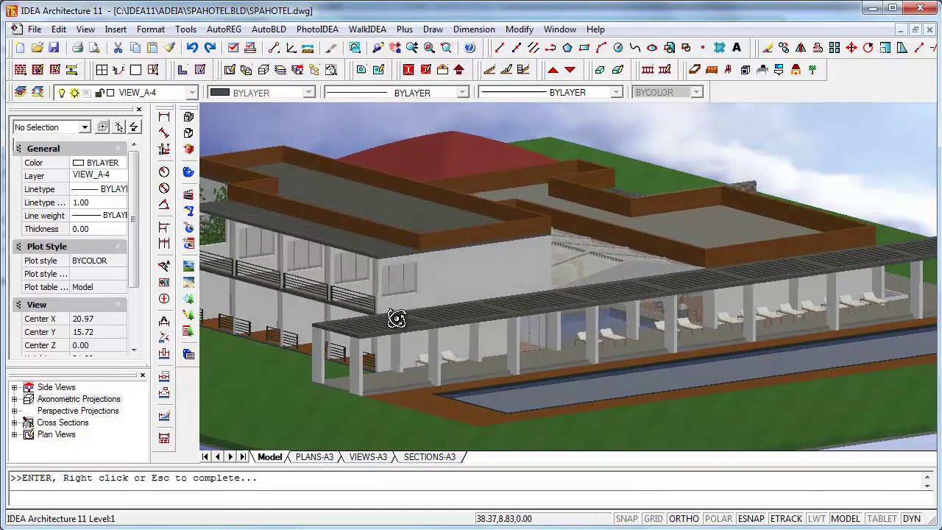
{"action": "scroll", "coordinate": [648, 413], "scroll_direction": "up", "scroll_amount": 2}
{"action": "scroll", "coordinate": [648, 413], "scroll_direction": "up", "scroll_amount": 2}
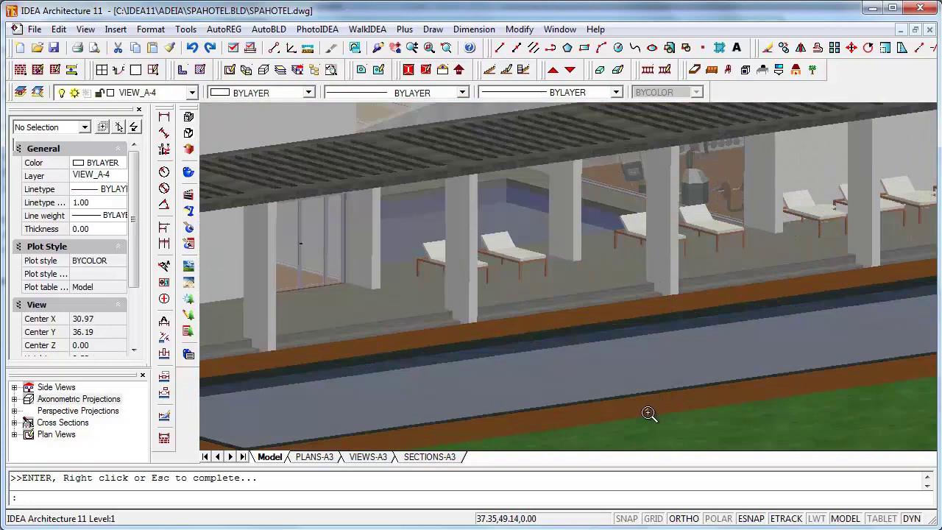
{"action": "scroll", "coordinate": [744, 426], "scroll_direction": "down", "scroll_amount": 1}
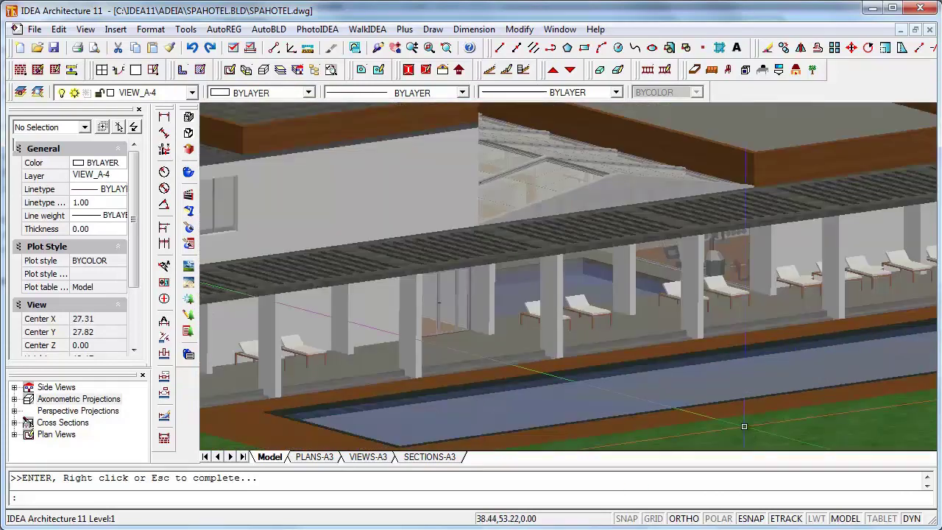
- Open the Building P-1 perspective, render it, and orbit up over the roof terraces and pool
{"action": "left_click", "coordinate": [14, 412]}
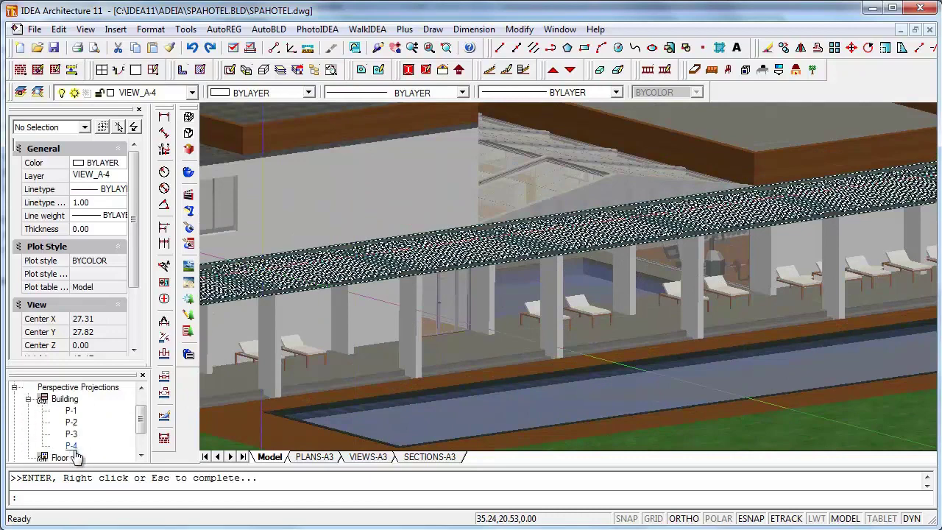
{"action": "double_click", "coordinate": [71, 411]}
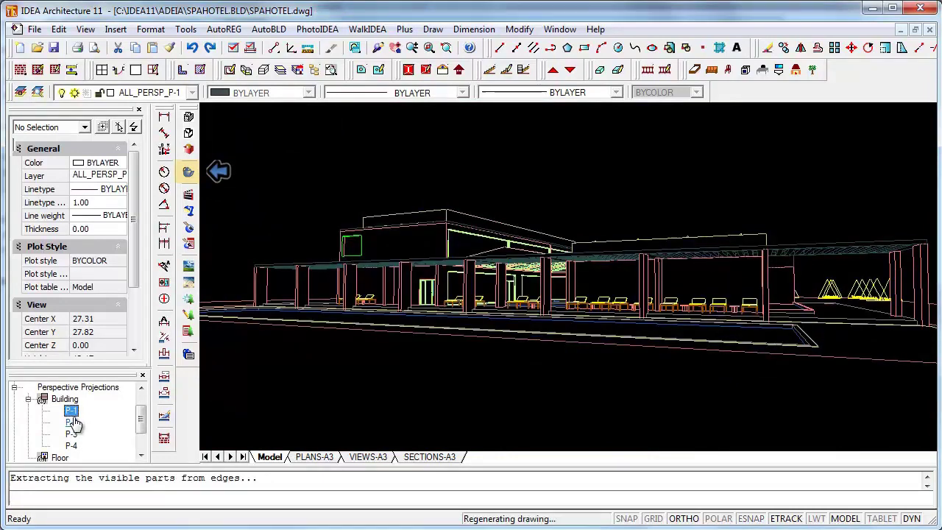
{"action": "left_click", "coordinate": [188, 171]}
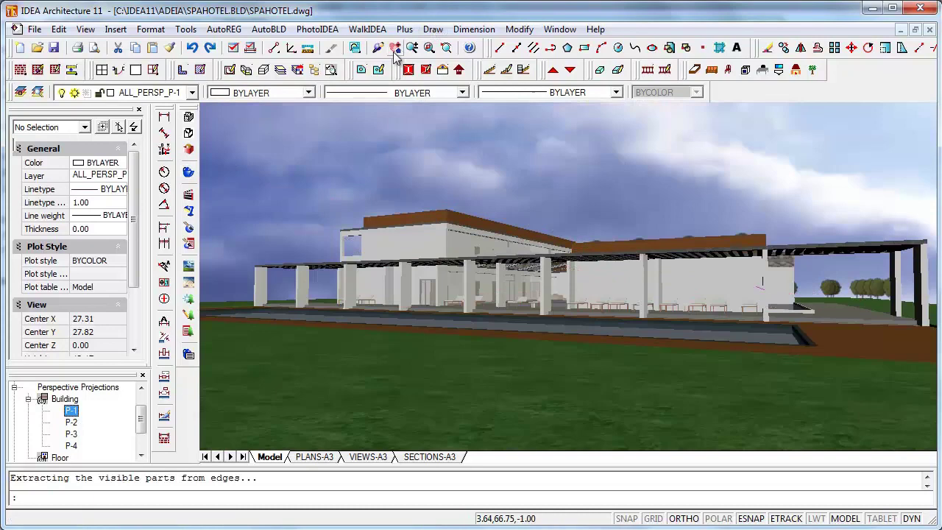
{"action": "left_click", "coordinate": [377, 50]}
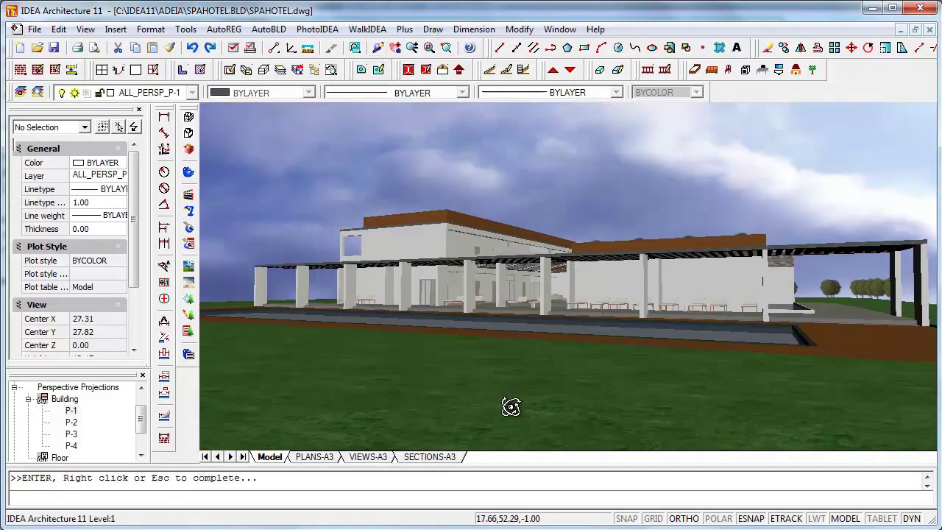
{"action": "left_click_drag", "start_coordinate": [511, 407], "coordinate": [514, 460]}
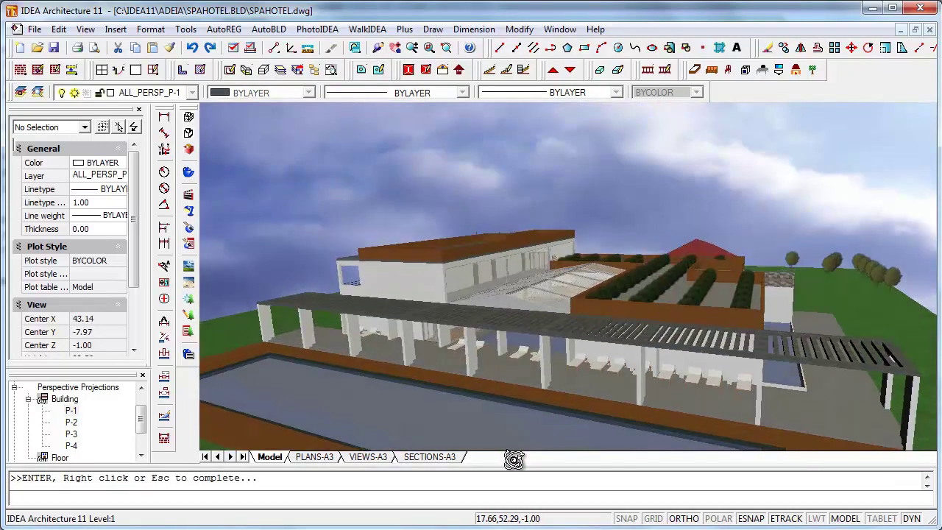
- End the orbit and open PhotoIDEA's Background settings showing the CLOUD5 sky image
{"action": "left_click", "coordinate": [189, 119]}
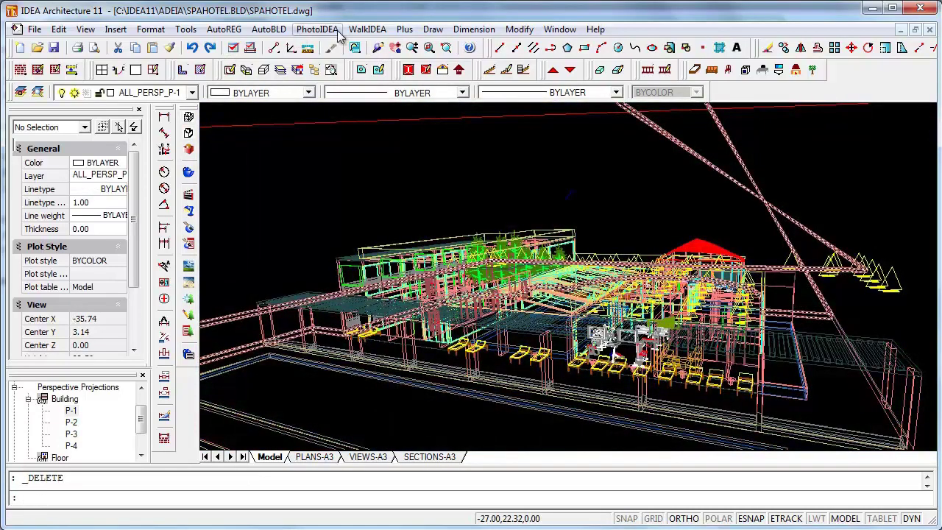
{"action": "left_click", "coordinate": [337, 33]}
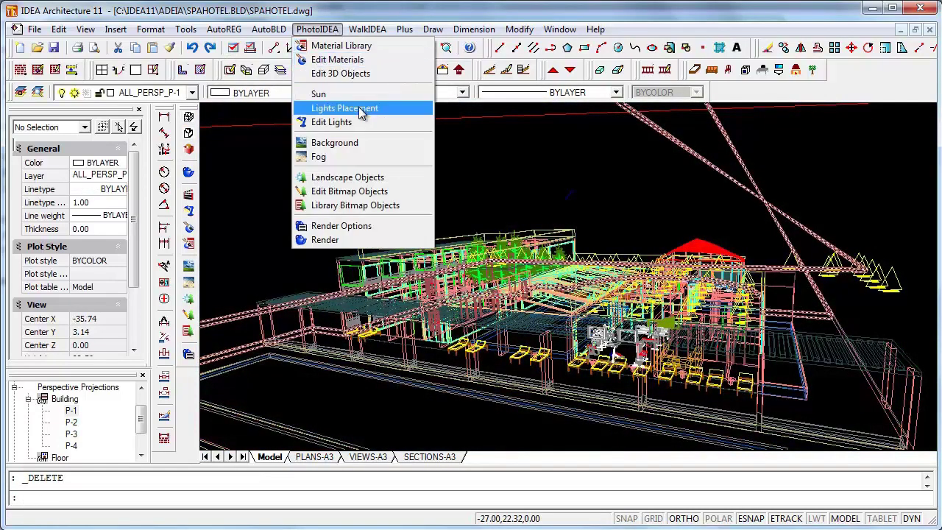
{"action": "left_click", "coordinate": [368, 144]}
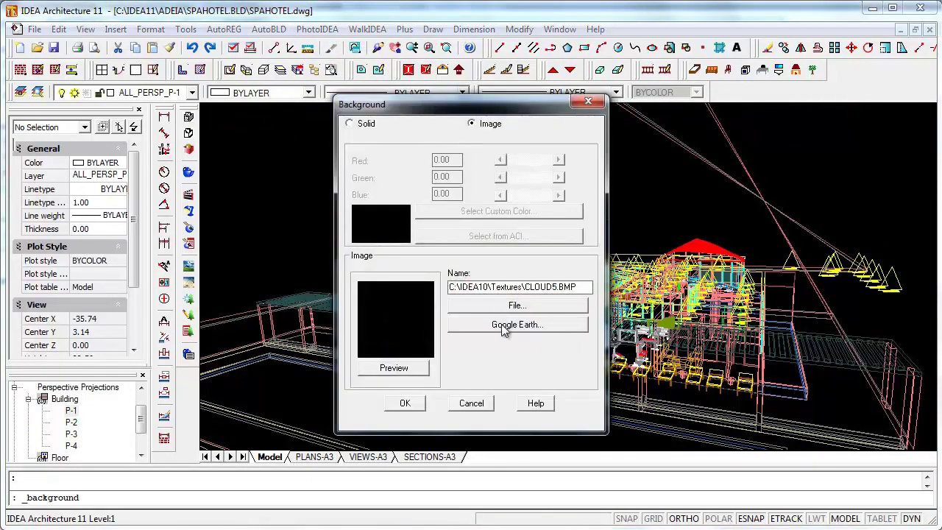
- Launch Google Earth from the Background dialog and fly to Paris
{"action": "left_click", "coordinate": [503, 327]}
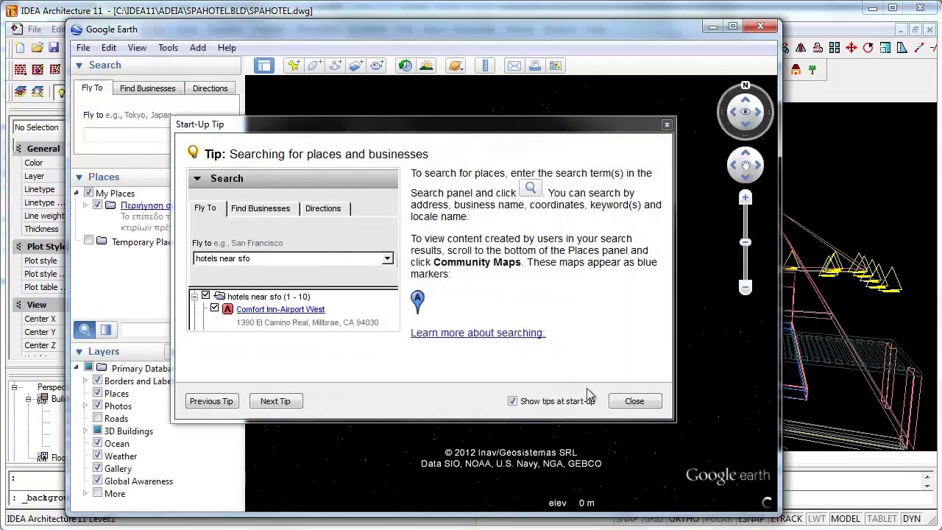
{"action": "left_click", "coordinate": [633, 400]}
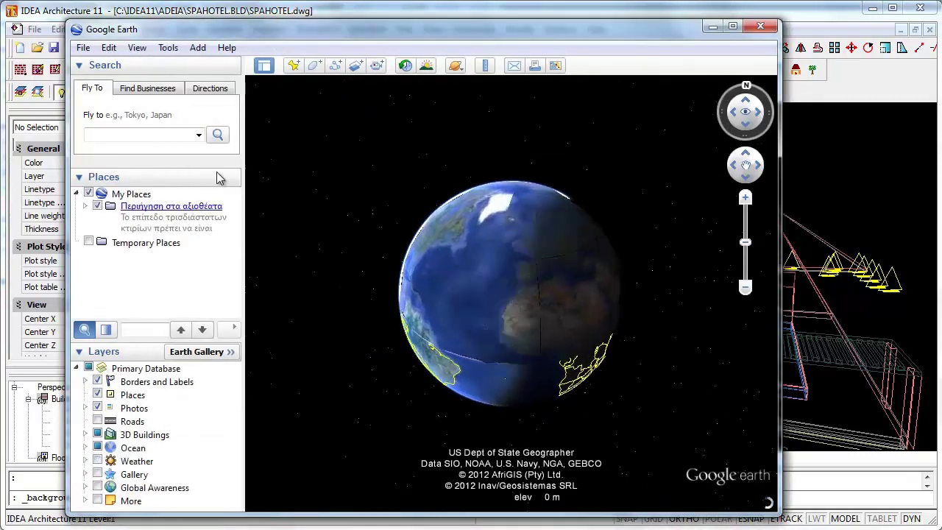
{"action": "left_click", "coordinate": [122, 134]}
{"action": "type", "text": "par"}
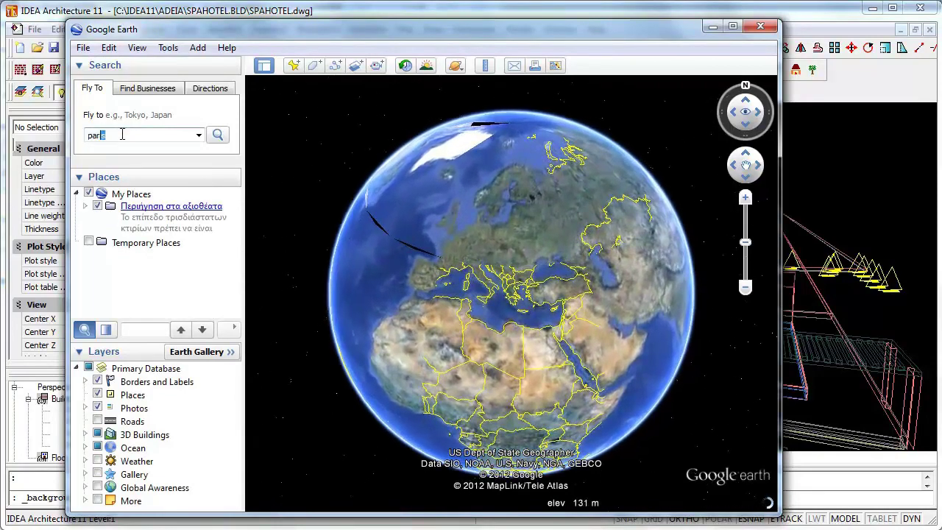
{"action": "type", "text": "is"}
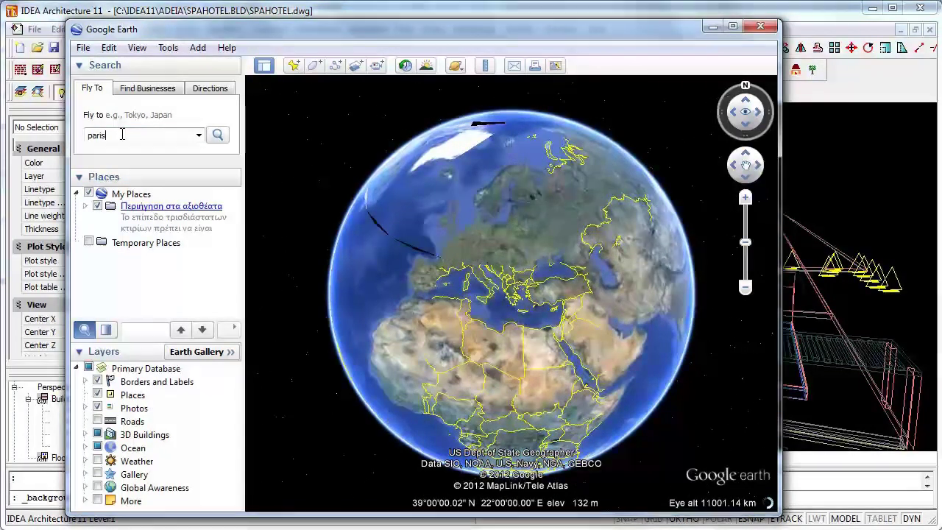
{"action": "key", "text": "Return"}
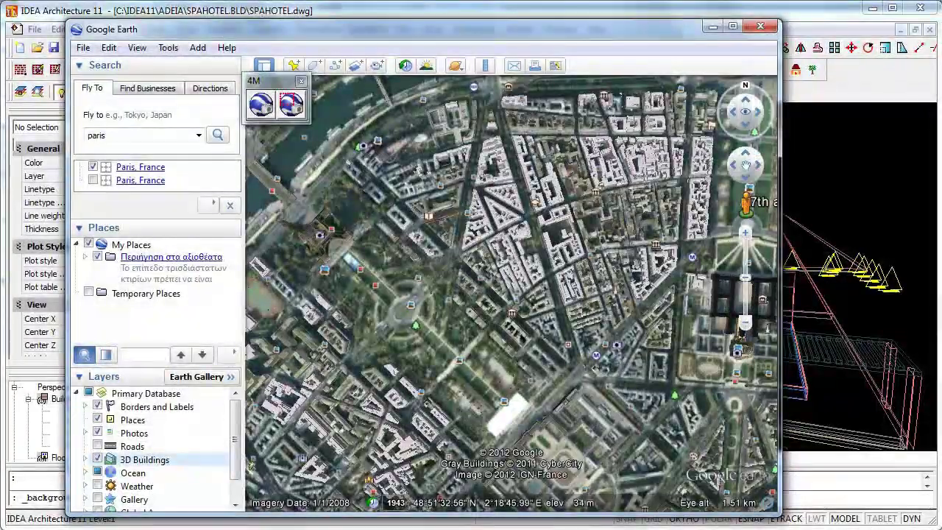
- Drop to a ground-level Paris view, turn it, and capture it as the background
{"action": "left_click_drag", "start_coordinate": [745, 204], "coordinate": [485, 379]}
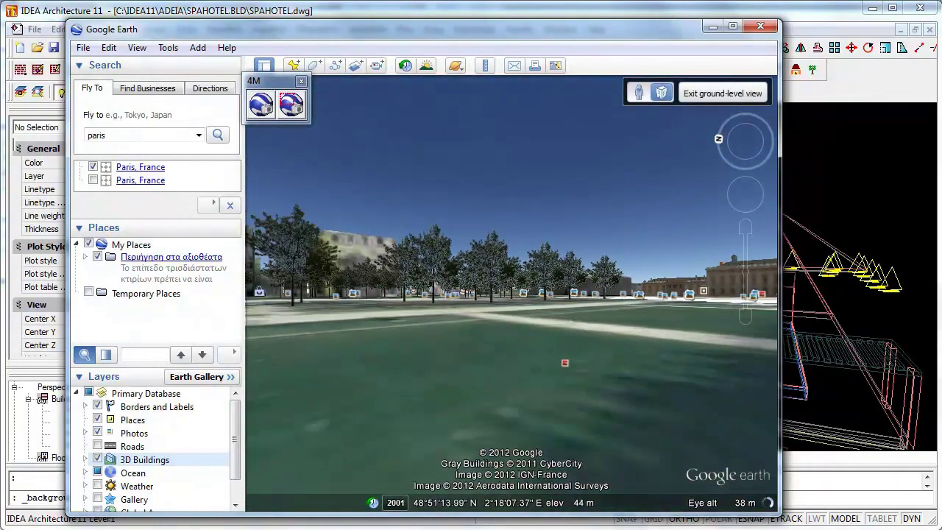
{"action": "mouse_move", "coordinate": [564, 362]}
{"action": "left_mouse_down"}
{"action": "mouse_move", "coordinate": [484, 310]}
{"action": "mouse_move", "coordinate": [518, 317]}
{"action": "mouse_move", "coordinate": [560, 221]}
{"action": "left_mouse_up"}
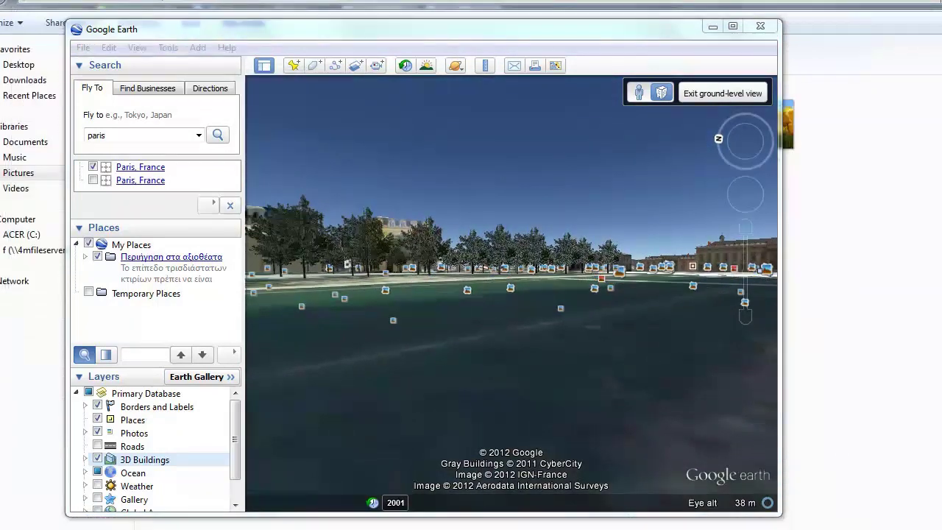
{"action": "mouse_move", "coordinate": [274, 171]}
{"action": "left_mouse_down"}
{"action": "mouse_move", "coordinate": [603, 322]}
{"action": "mouse_move", "coordinate": [777, 352]}
{"action": "mouse_move", "coordinate": [777, 370]}
{"action": "left_mouse_up"}
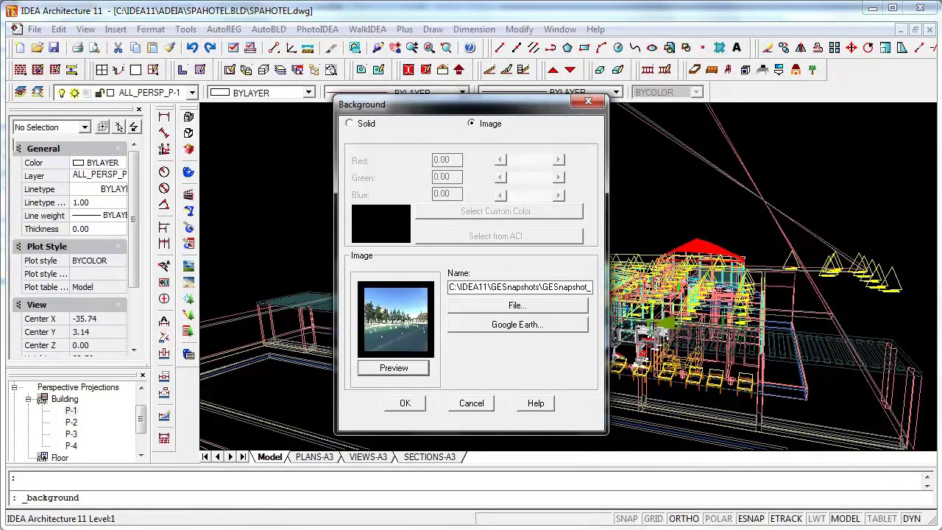
- Accept the Paris Google Earth snapshot as the rendering background
{"action": "left_click", "coordinate": [405, 403]}
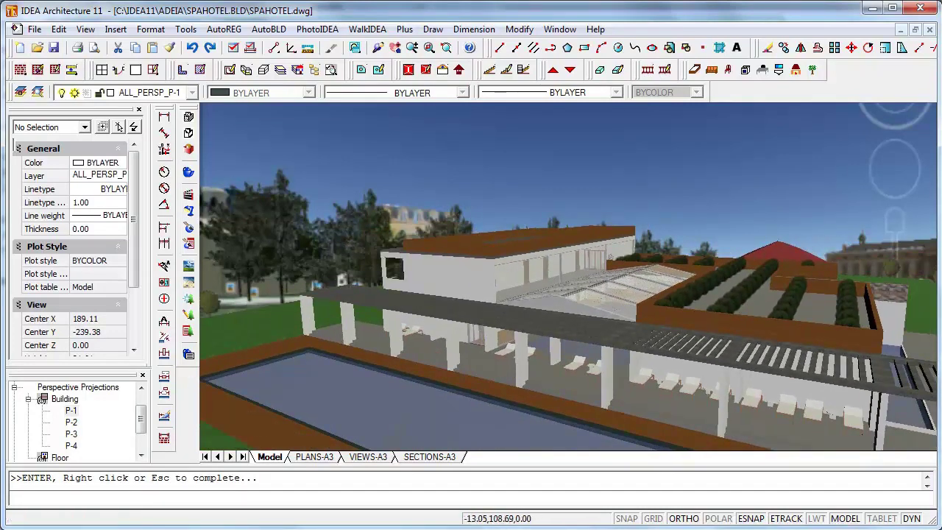
- Open a poolside door's properties from a preset 3D view and set height and length to 1.50
{"action": "left_click", "coordinate": [246, 70]}
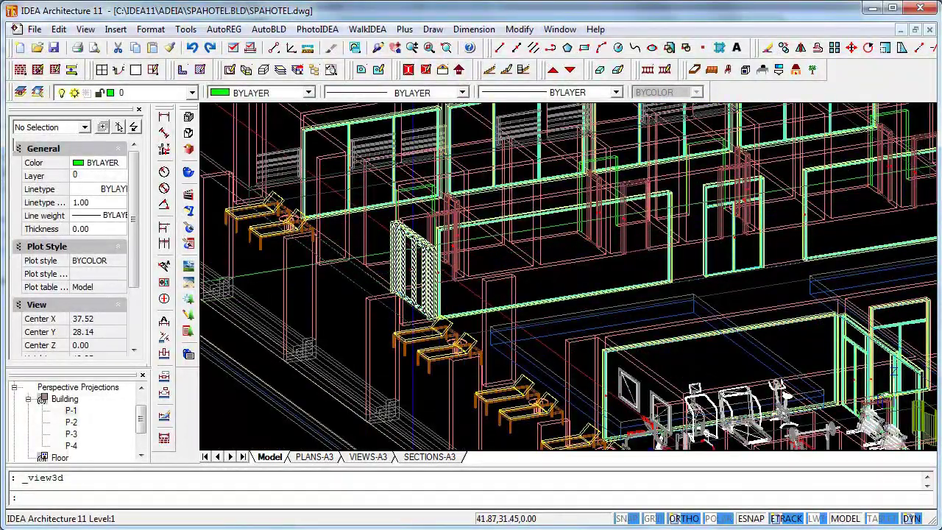
{"action": "left_click", "coordinate": [412, 294]}
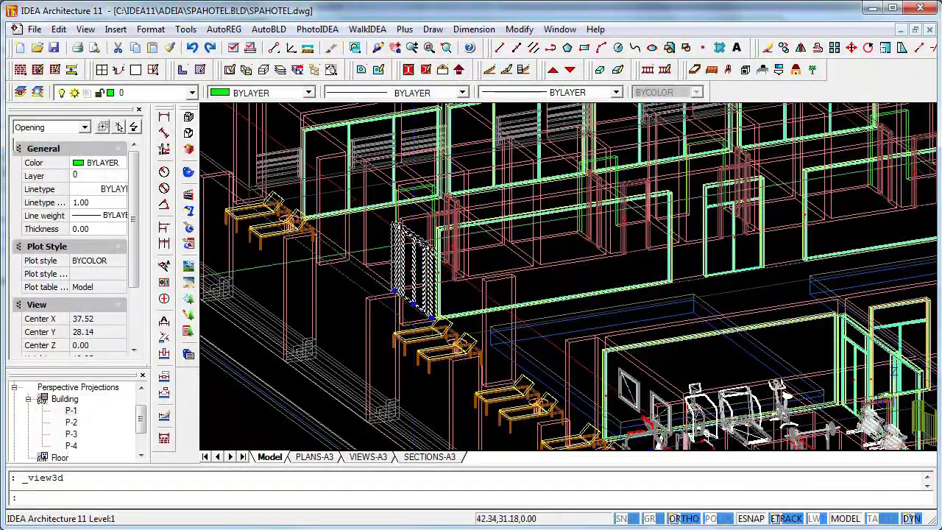
{"action": "double_click", "coordinate": [412, 295]}
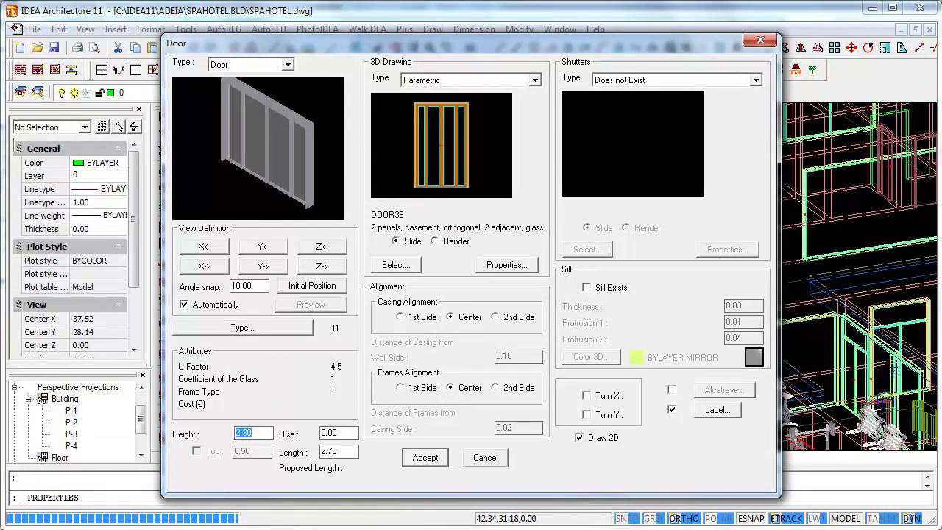
{"action": "key", "text": "Tab"}
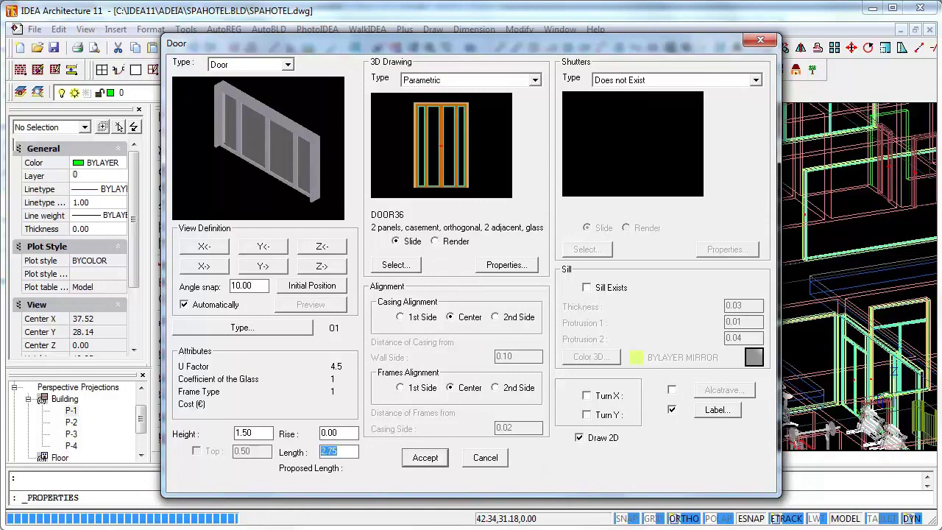
{"action": "type", "text": "1.5"}
{"action": "key", "text": "Tab"}
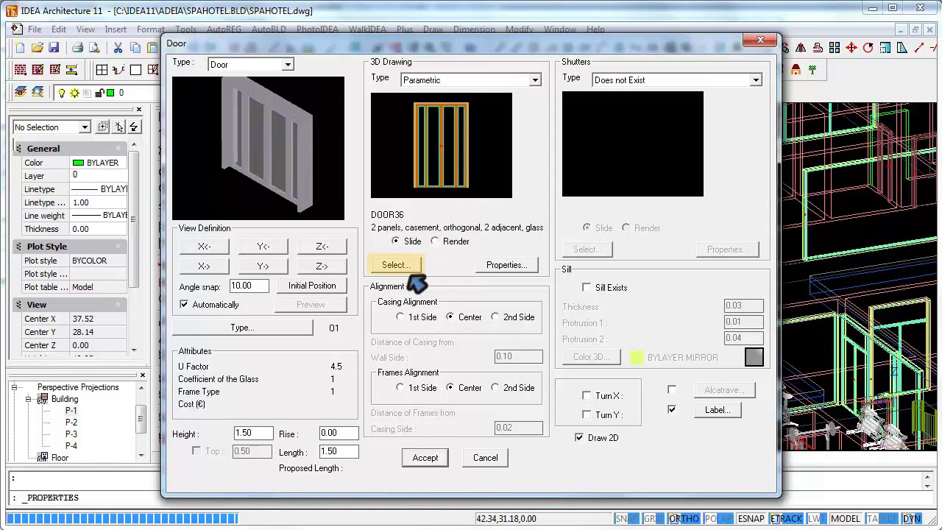
- Replace the door's 3D design with DOOR26, the compact two-panel orthogonal casement door
{"action": "left_click", "coordinate": [409, 268]}
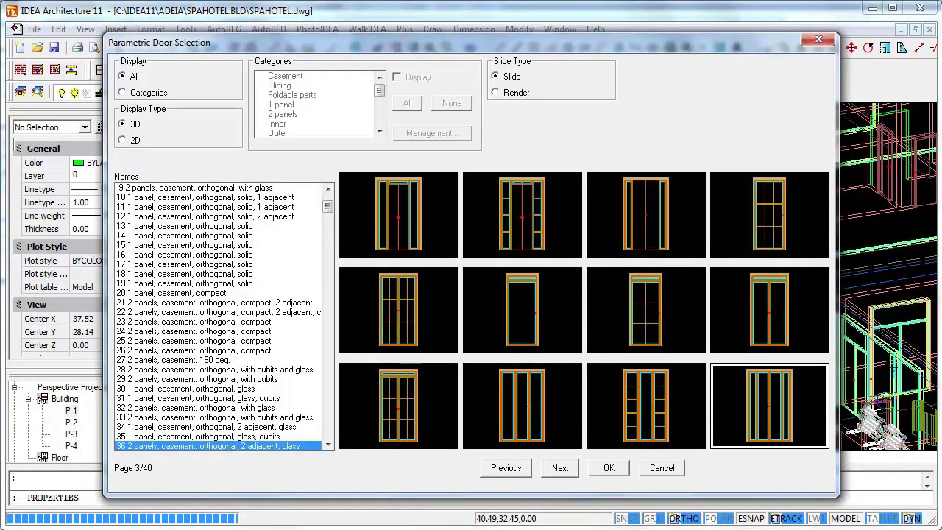
{"action": "left_click", "coordinate": [192, 351]}
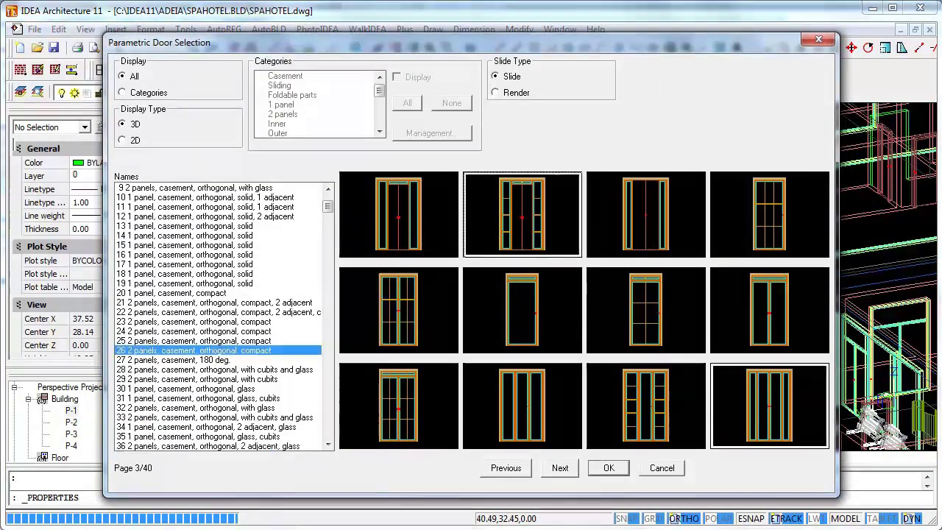
{"action": "key", "text": "Return"}
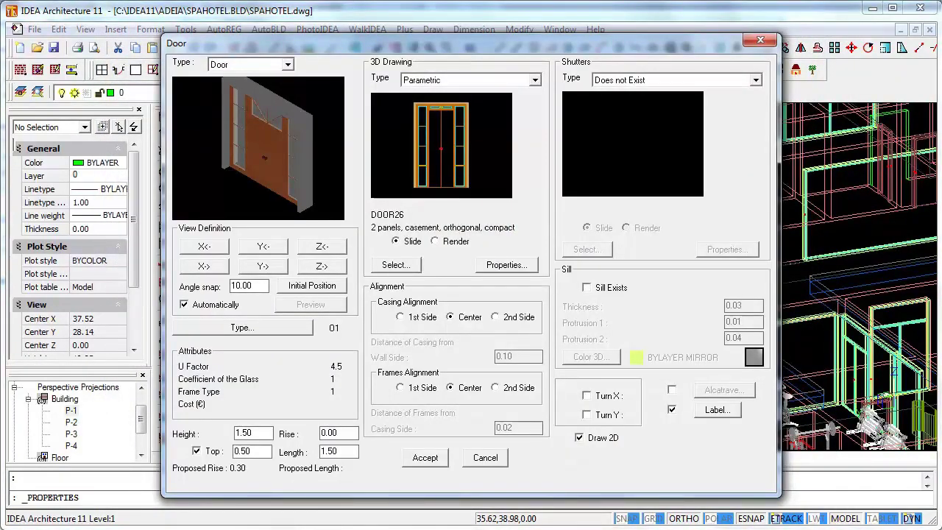
- Give the door casing, frames and cubits the 11 WHITE MAT material
{"action": "left_click", "coordinate": [506, 264]}
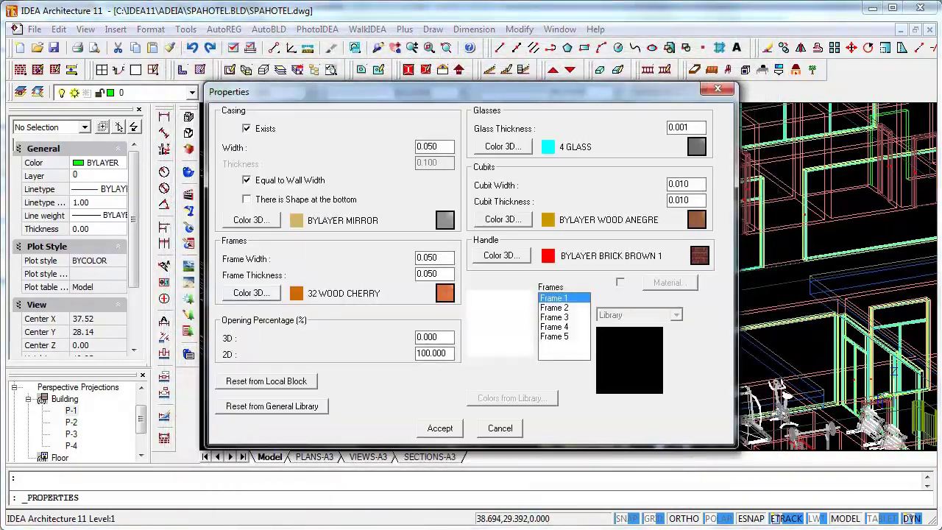
{"action": "left_click", "coordinate": [251, 220]}
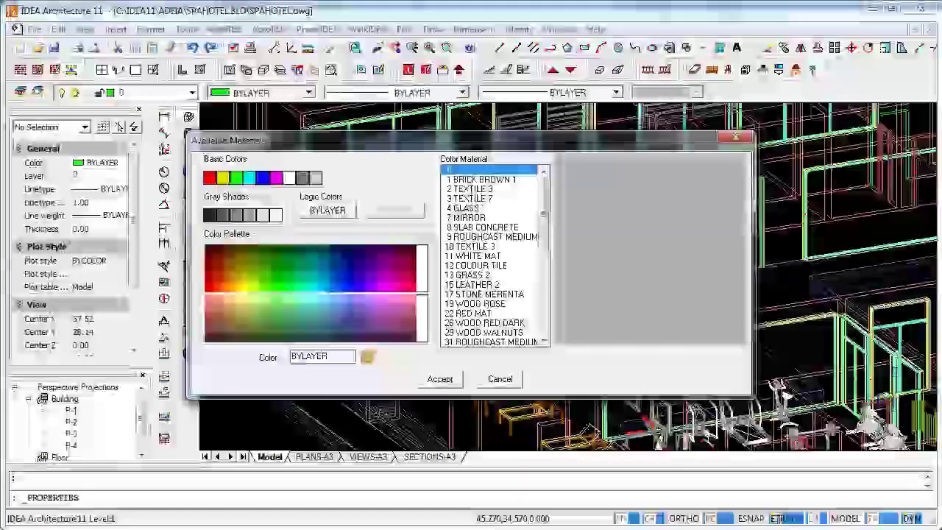
{"action": "left_click", "coordinate": [475, 255]}
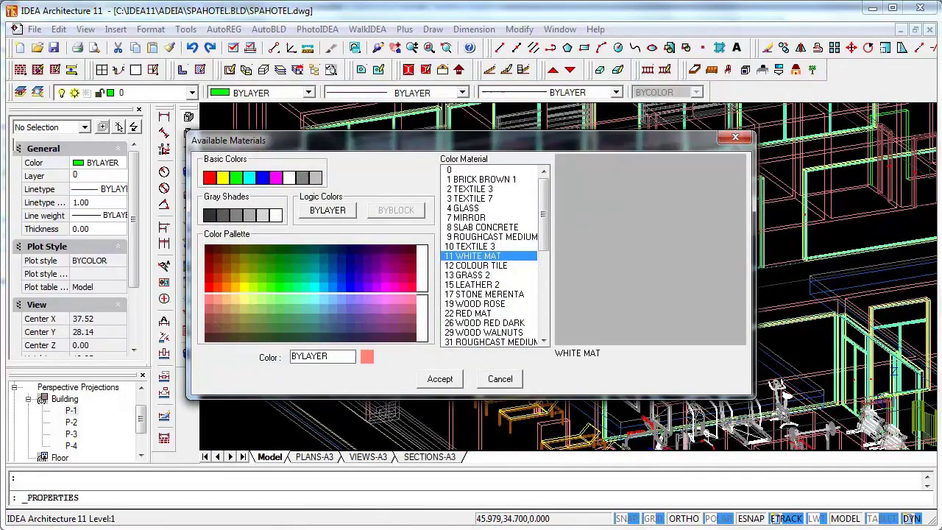
{"action": "left_click", "coordinate": [440, 378]}
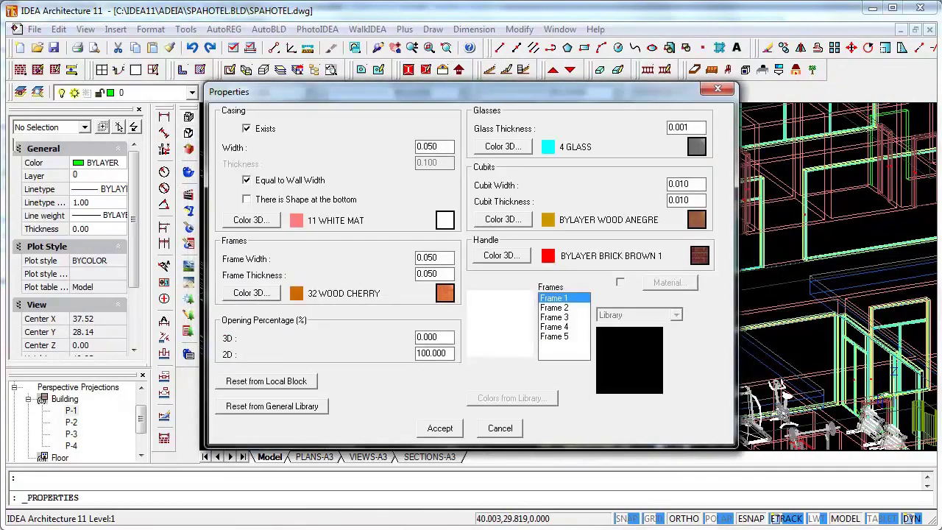
{"action": "left_click", "coordinate": [251, 293]}
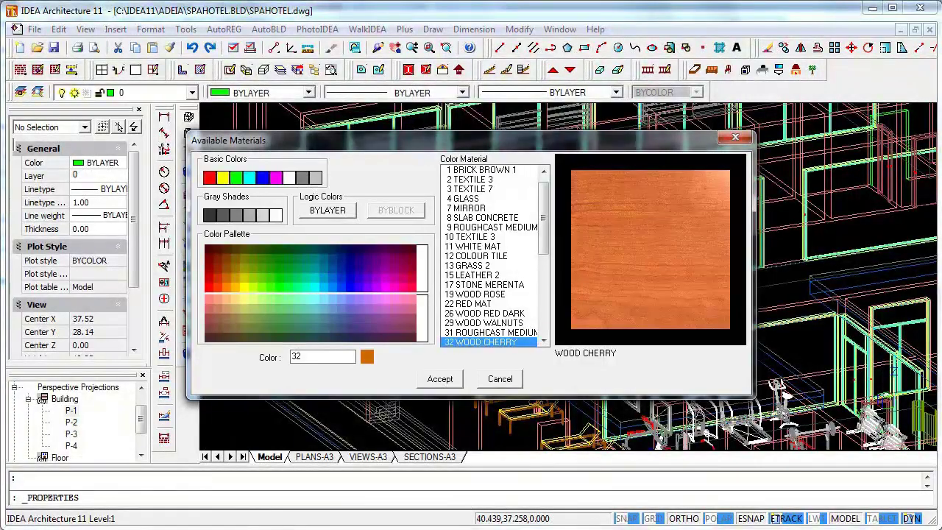
{"action": "left_click", "coordinate": [475, 246]}
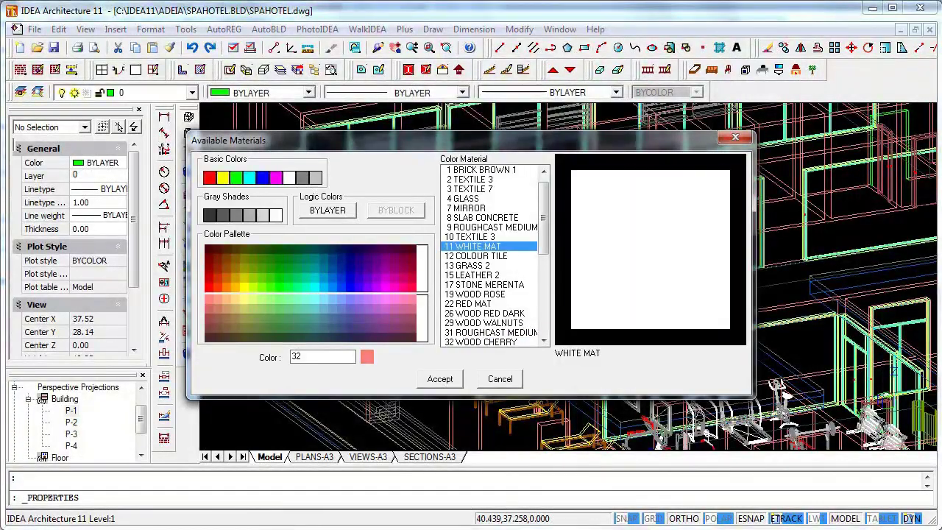
{"action": "left_click", "coordinate": [439, 378]}
{"action": "left_click", "coordinate": [503, 219]}
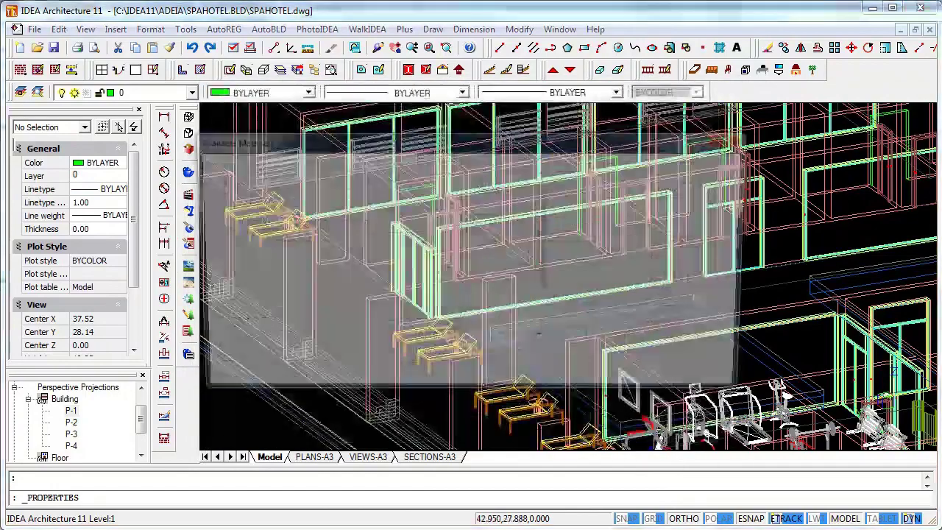
{"action": "left_click", "coordinate": [472, 255]}
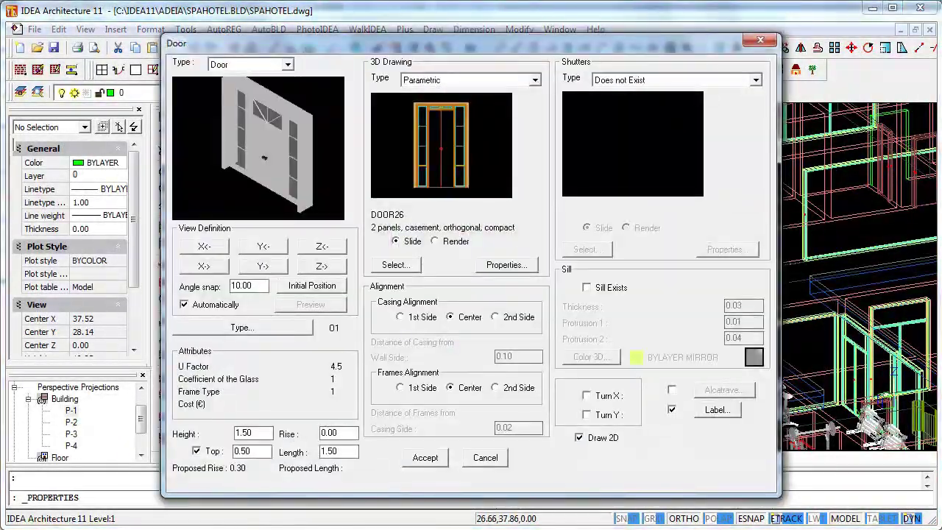
- Rotate the door preview, set height 2.20 and length 2.7, and accept the door
{"action": "left_click", "coordinate": [263, 246]}
{"action": "left_click", "coordinate": [321, 245]}
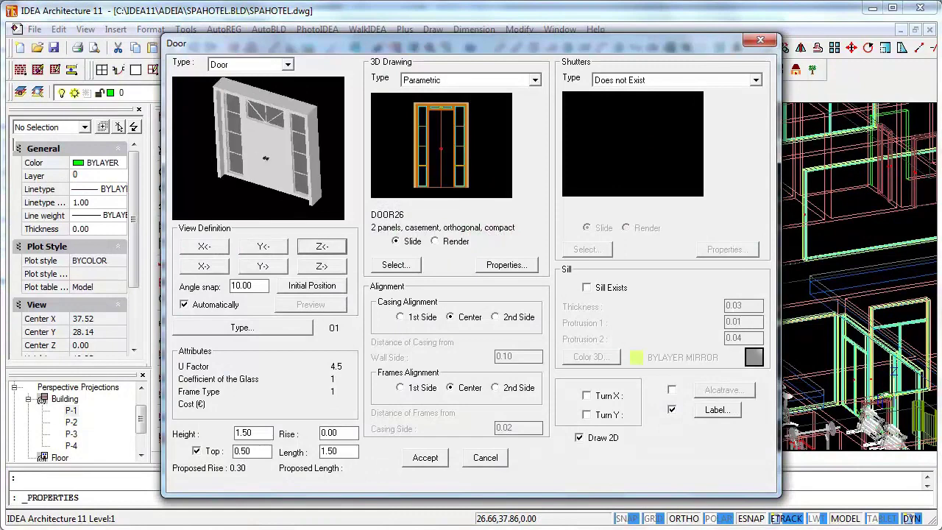
{"action": "key", "text": "Tab"}
{"action": "type", "text": "2.2"}
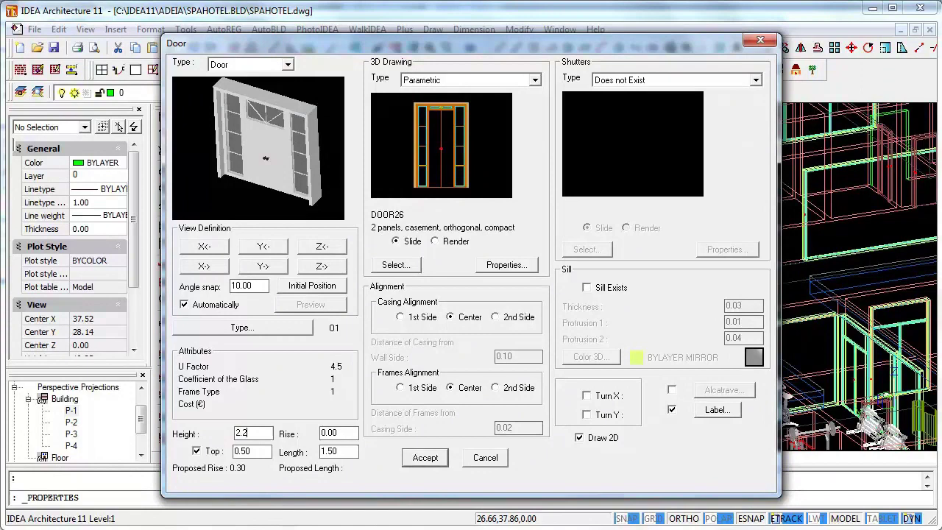
{"action": "key", "text": "Tab"}
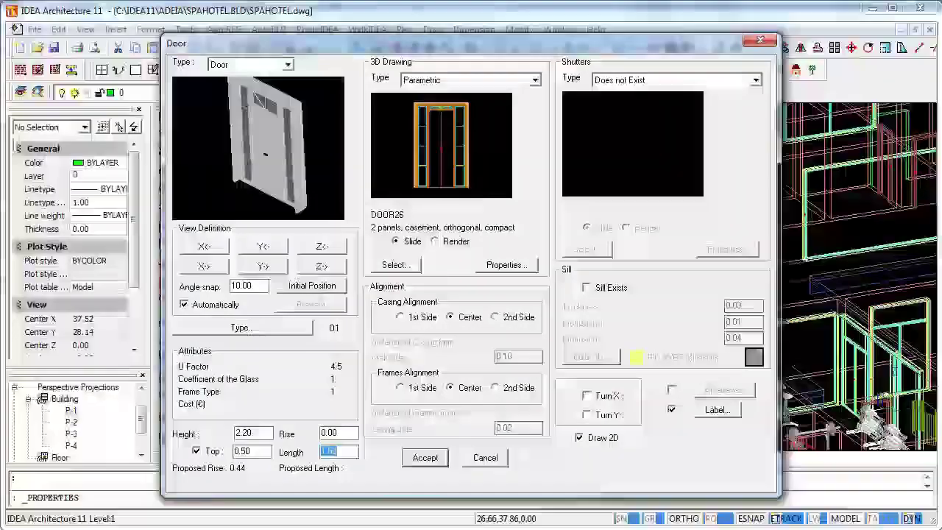
{"action": "type", "text": "2.7"}
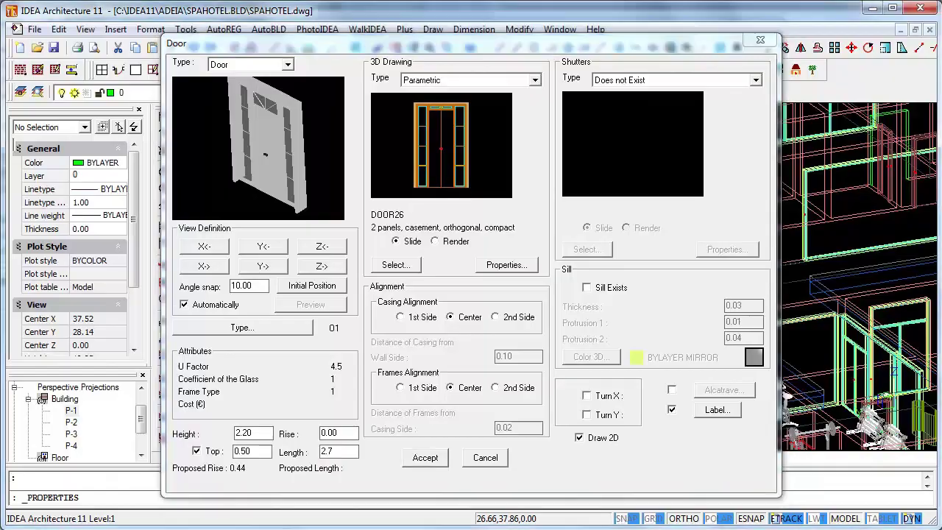
{"action": "key", "text": "Return"}
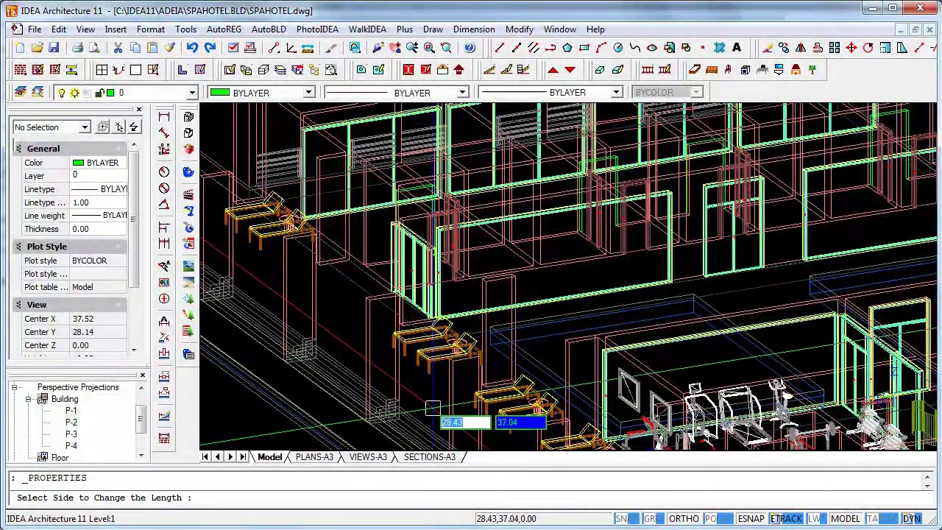
- Place white door DOOR26 on the poolside wall side, preview it shaded, return to wireframe
{"action": "left_click", "coordinate": [313, 397]}
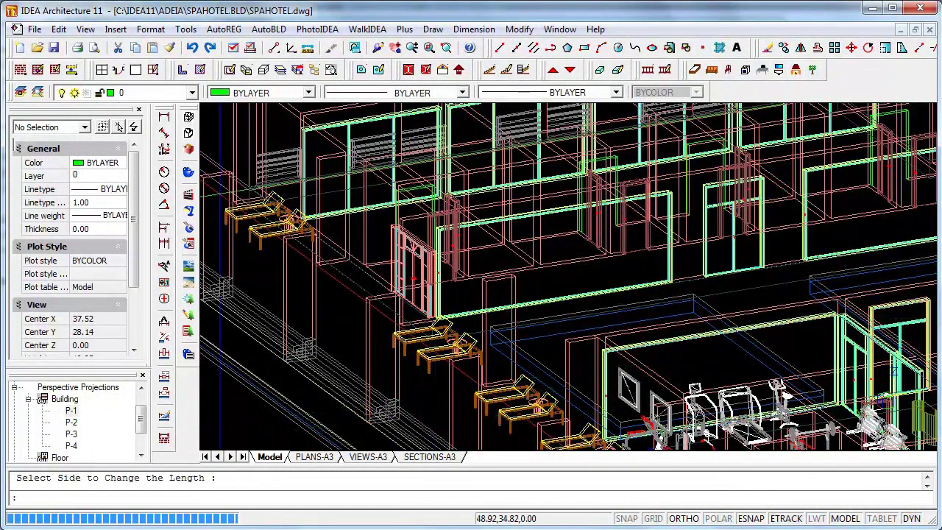
{"action": "scroll", "coordinate": [365, 338], "scroll_direction": "up", "scroll_amount": 2}
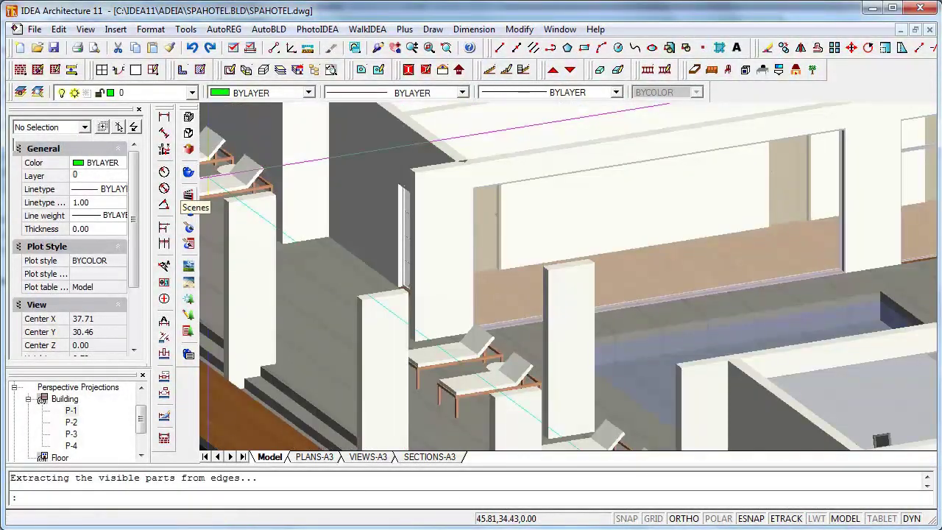
{"action": "left_click", "coordinate": [188, 194]}
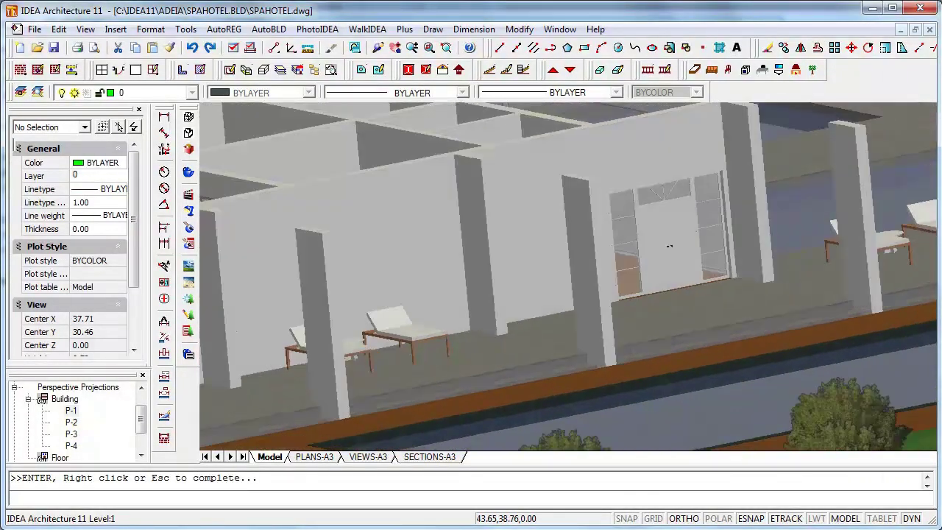
{"action": "key", "text": "Return"}
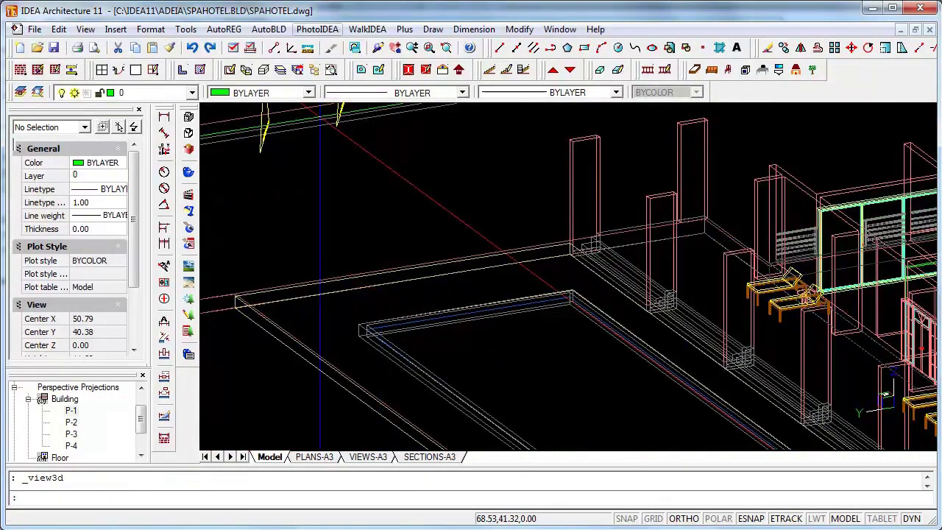
- Pick the playground symbol from page 5 of the 3D Surrounding Space symbol library
{"action": "left_click", "coordinate": [269, 29]}
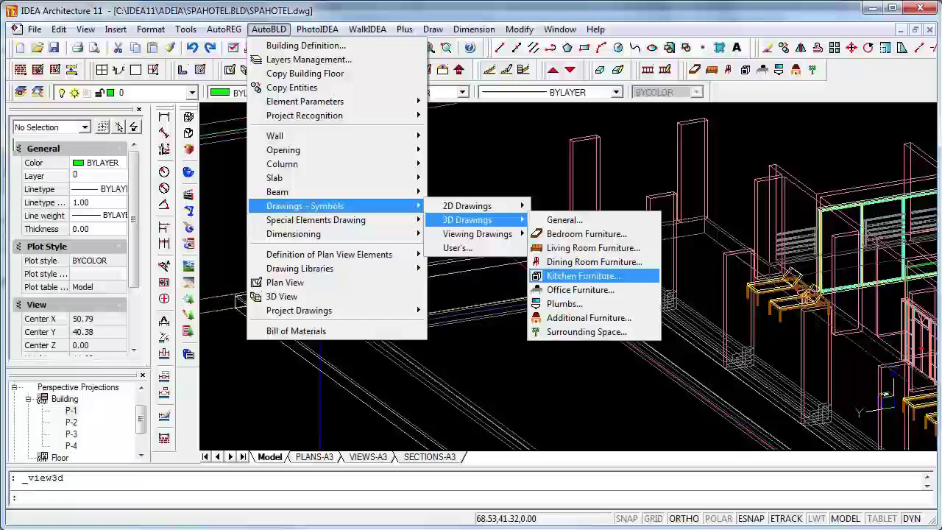
{"action": "key", "text": "Return"}
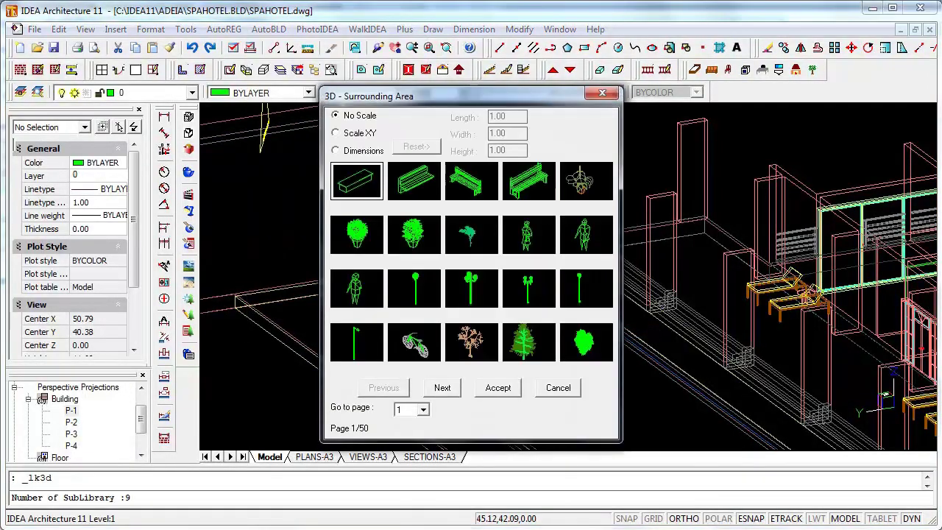
{"action": "left_click", "coordinate": [442, 387]}
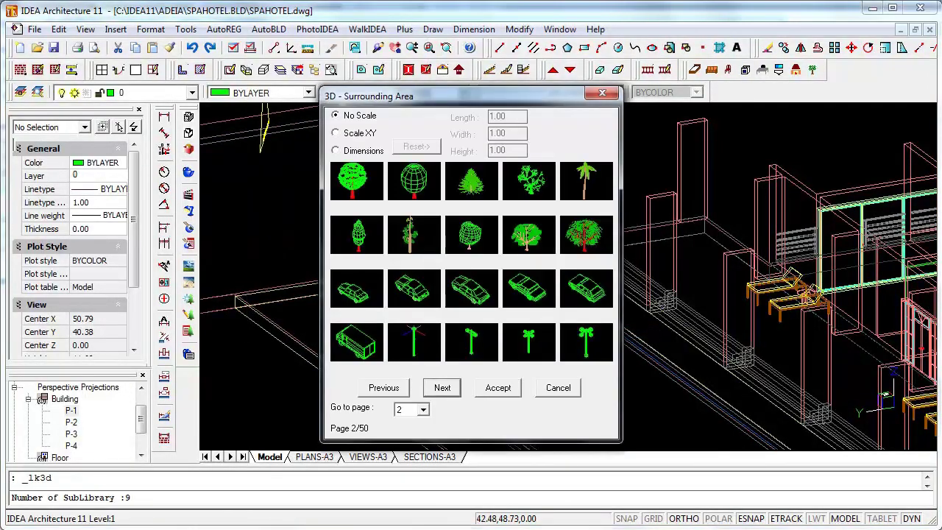
{"action": "left_click", "coordinate": [442, 387]}
{"action": "left_click", "coordinate": [442, 387]}
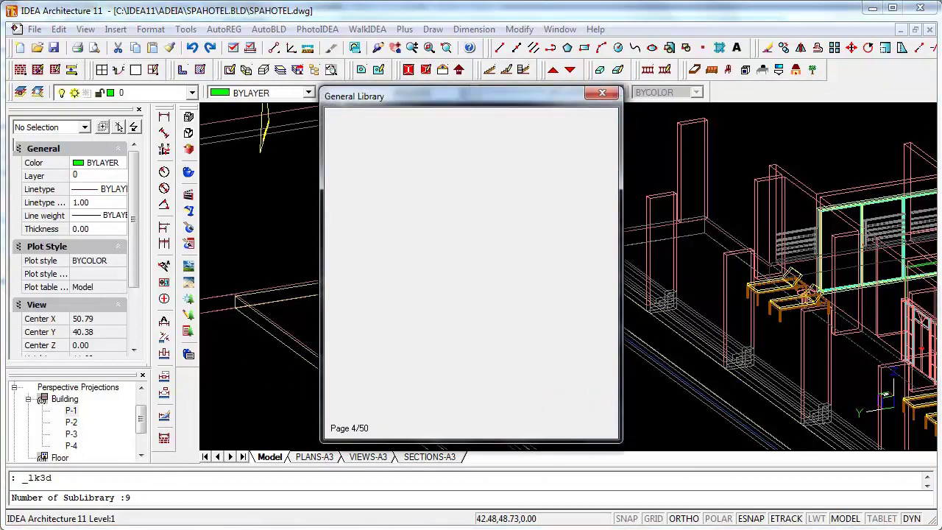
{"action": "left_click", "coordinate": [442, 387]}
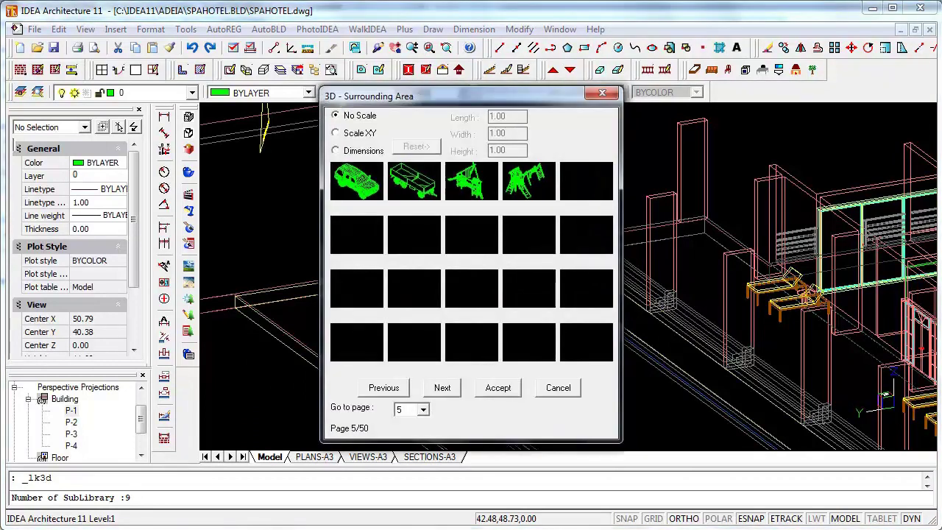
{"action": "left_click", "coordinate": [528, 181]}
{"action": "double_click", "coordinate": [529, 181]}
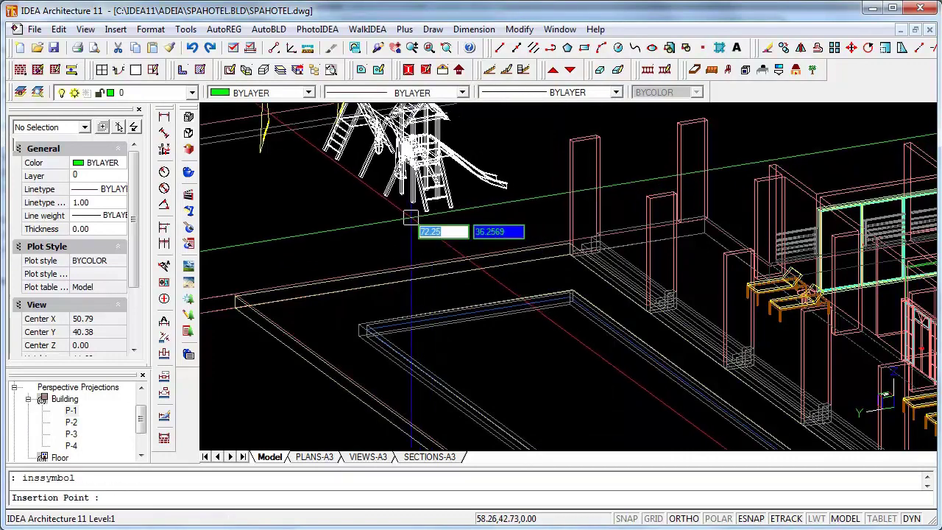
- Place the playground set beside the pool at angle 0 and orbit to inspect it
{"action": "scroll", "coordinate": [399, 210], "scroll_direction": "down", "scroll_amount": 2}
{"action": "scroll", "coordinate": [400, 210], "scroll_direction": "down", "scroll_amount": 2}
{"action": "scroll", "coordinate": [353, 214], "scroll_direction": "up", "scroll_amount": 2}
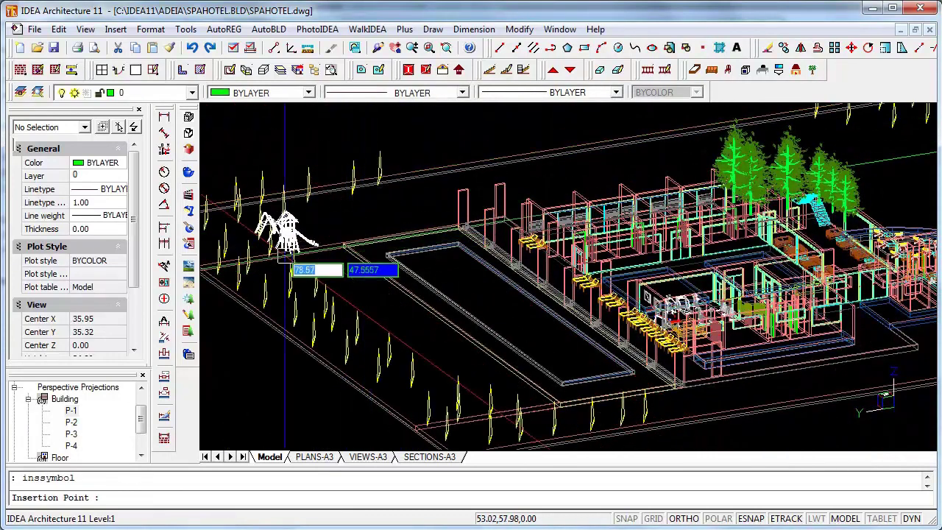
{"action": "scroll", "coordinate": [352, 220], "scroll_direction": "up", "scroll_amount": 2}
{"action": "scroll", "coordinate": [352, 220], "scroll_direction": "up", "scroll_amount": 1}
{"action": "left_click", "coordinate": [352, 220]}
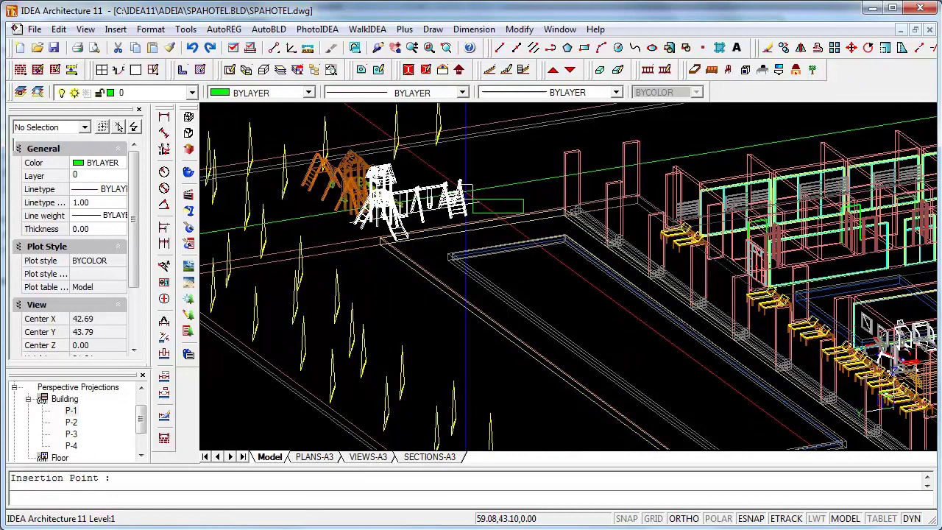
{"action": "key", "text": "Return"}
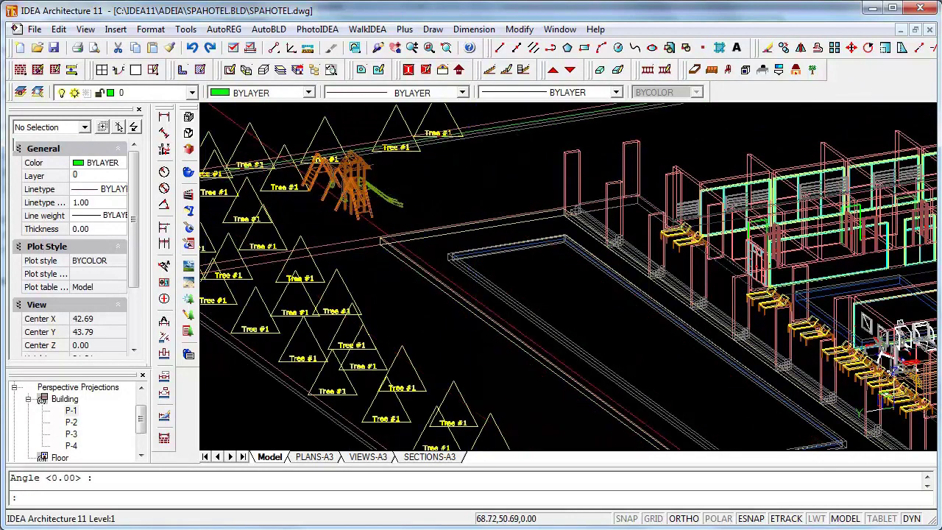
{"action": "scroll", "coordinate": [287, 158], "scroll_direction": "up", "scroll_amount": 2}
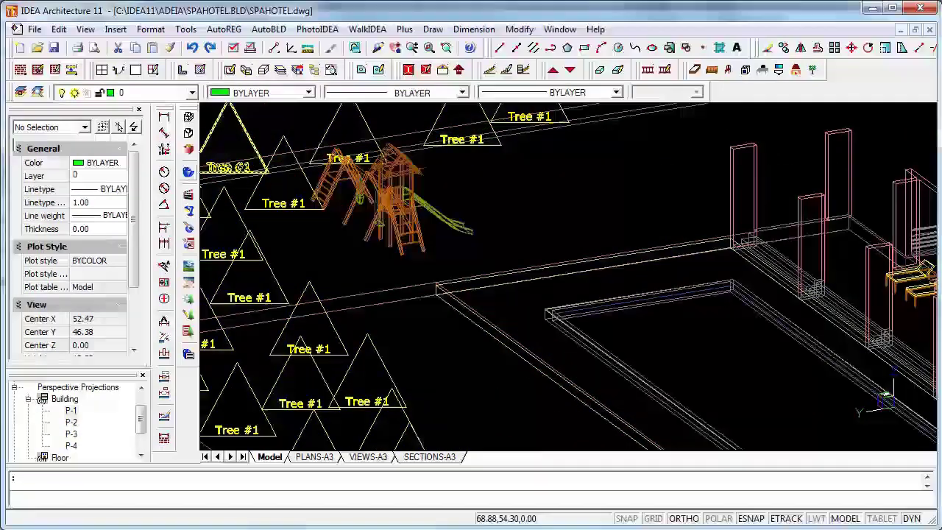
{"action": "scroll", "coordinate": [359, 198], "scroll_direction": "up", "scroll_amount": 1}
{"action": "scroll", "coordinate": [425, 254], "scroll_direction": "up", "scroll_amount": 2}
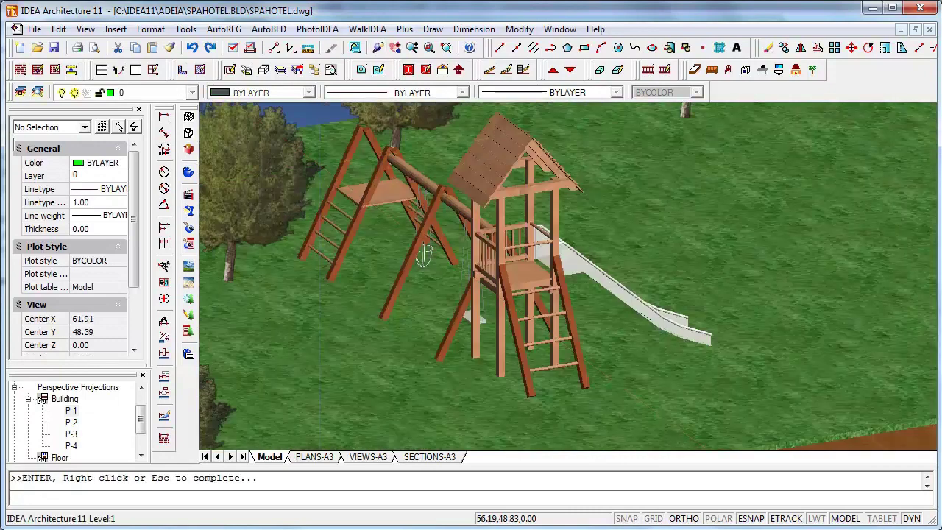
{"action": "mouse_move", "coordinate": [424, 254]}
{"action": "left_mouse_down"}
{"action": "mouse_move", "coordinate": [465, 181]}
{"action": "mouse_move", "coordinate": [499, 200]}
{"action": "mouse_move", "coordinate": [504, 181]}
{"action": "mouse_move", "coordinate": [414, 436]}
{"action": "left_mouse_up"}
- Assign GREEN MAT to the playground's white plastic parts (colour 64), including the slide
{"action": "double_click", "coordinate": [414, 436]}
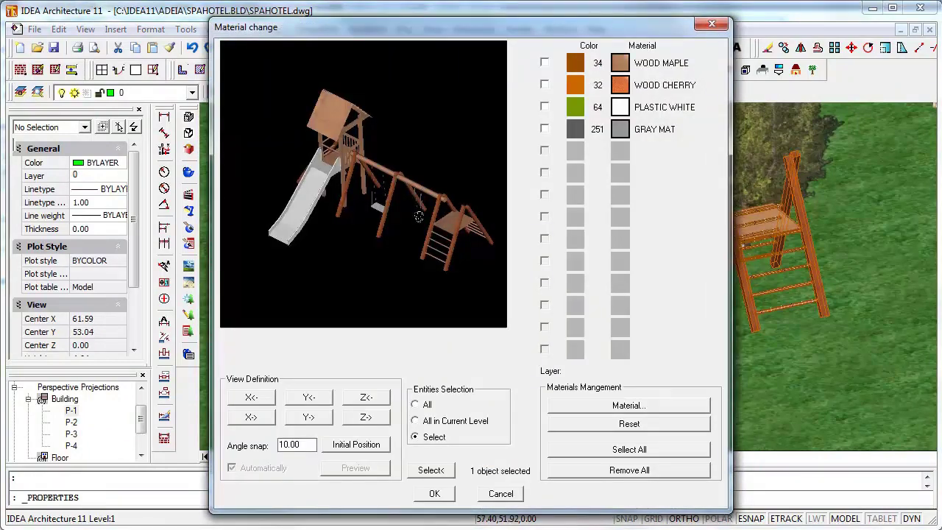
{"action": "left_click", "coordinate": [629, 404]}
{"action": "left_click", "coordinate": [367, 231]}
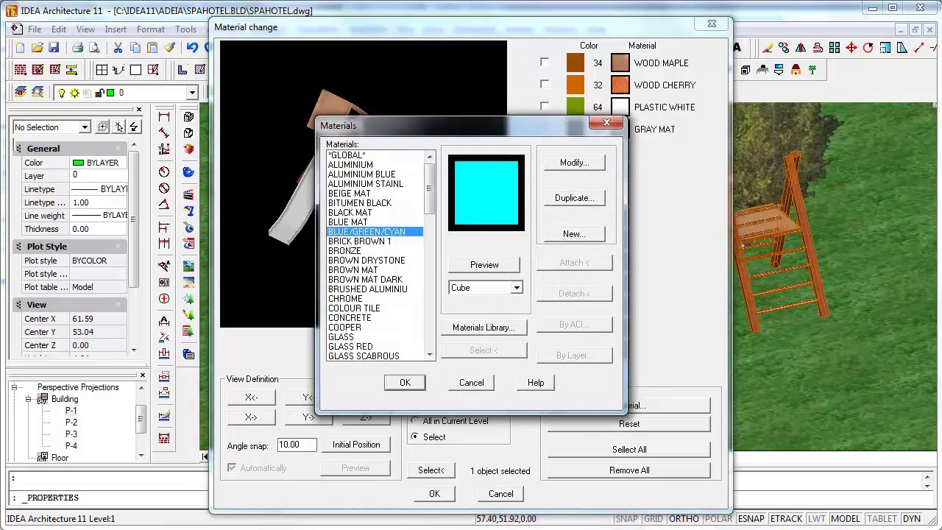
{"action": "scroll", "coordinate": [375, 258], "scroll_direction": "down", "scroll_amount": 1}
{"action": "scroll", "coordinate": [375, 258], "scroll_direction": "down", "scroll_amount": 1}
{"action": "scroll", "coordinate": [375, 258], "scroll_direction": "down", "scroll_amount": 2}
{"action": "scroll", "coordinate": [376, 257], "scroll_direction": "down", "scroll_amount": 1}
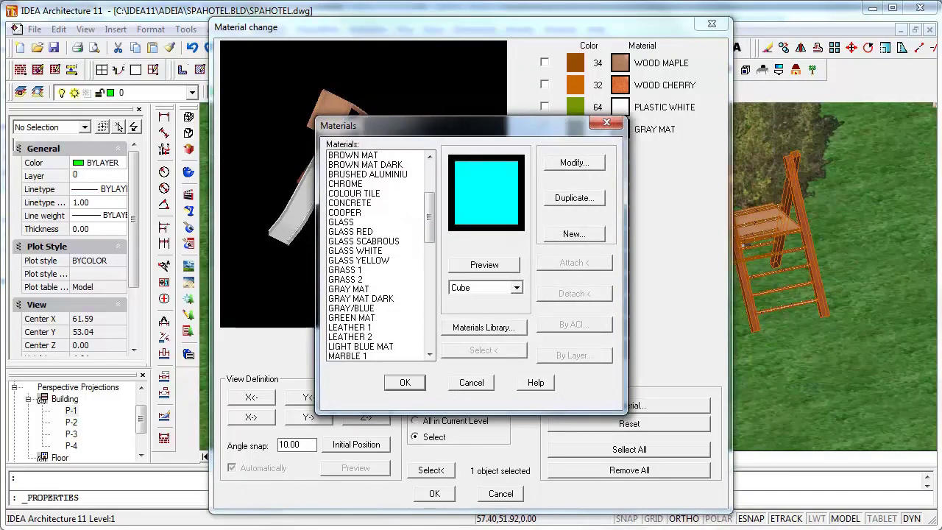
{"action": "double_click", "coordinate": [351, 317]}
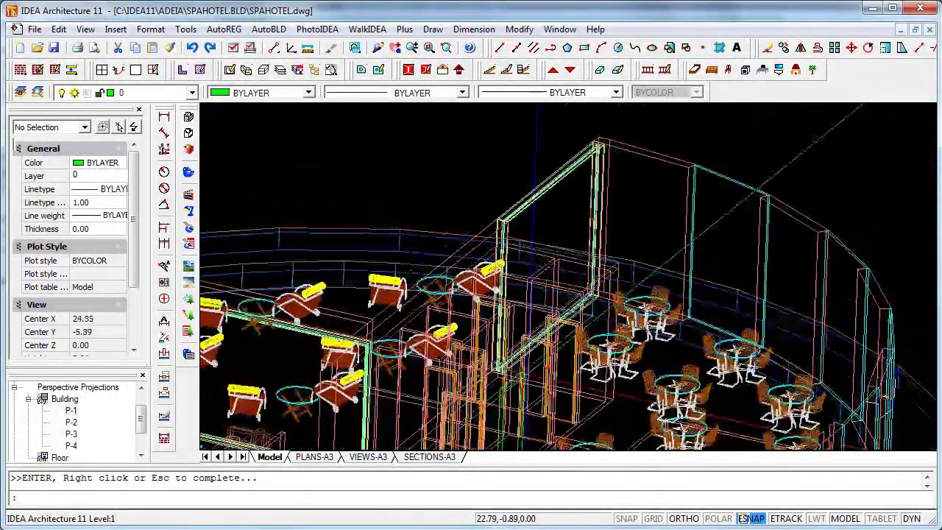
- End the orbit and bring up the PhotoIDEA Material Library
{"action": "key", "text": "Return"}
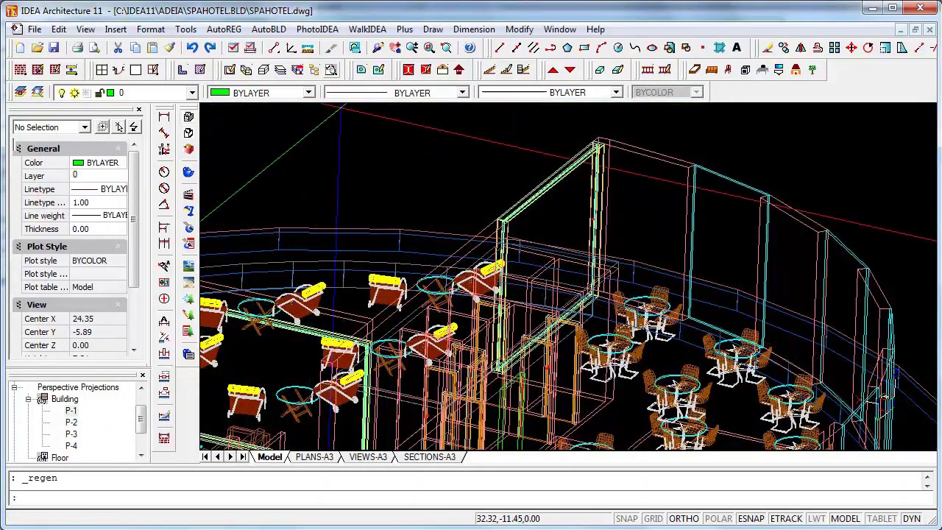
{"action": "left_click", "coordinate": [317, 30]}
{"action": "left_click", "coordinate": [463, 44]}
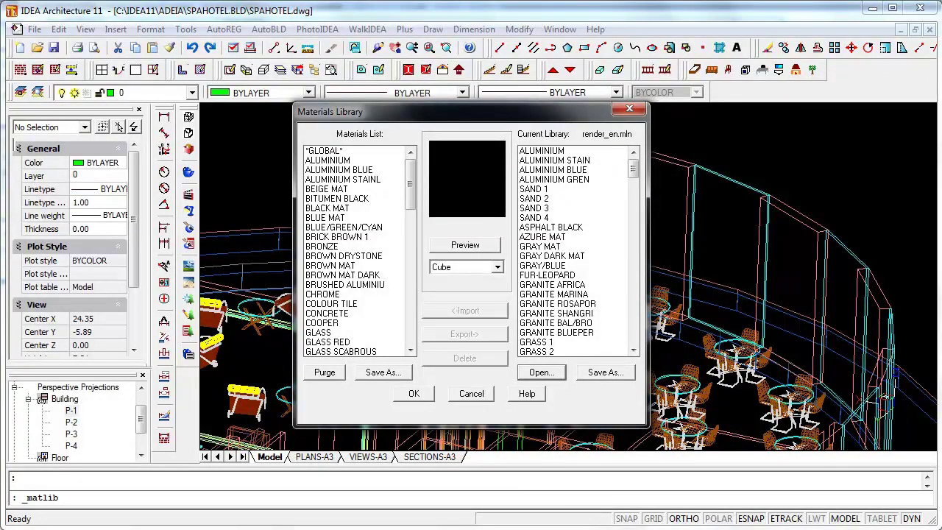
- Load the BRICK_EN.mln brick material library into the Materials Library
{"action": "left_click", "coordinate": [540, 372]}
{"action": "left_click", "coordinate": [371, 262]}
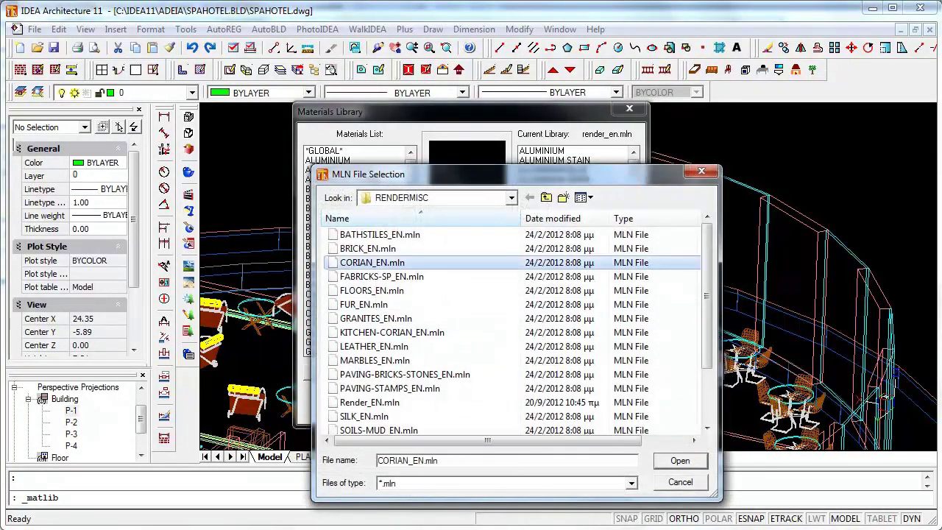
{"action": "left_click", "coordinate": [372, 290]}
{"action": "scroll", "coordinate": [382, 309], "scroll_direction": "down", "scroll_amount": 1}
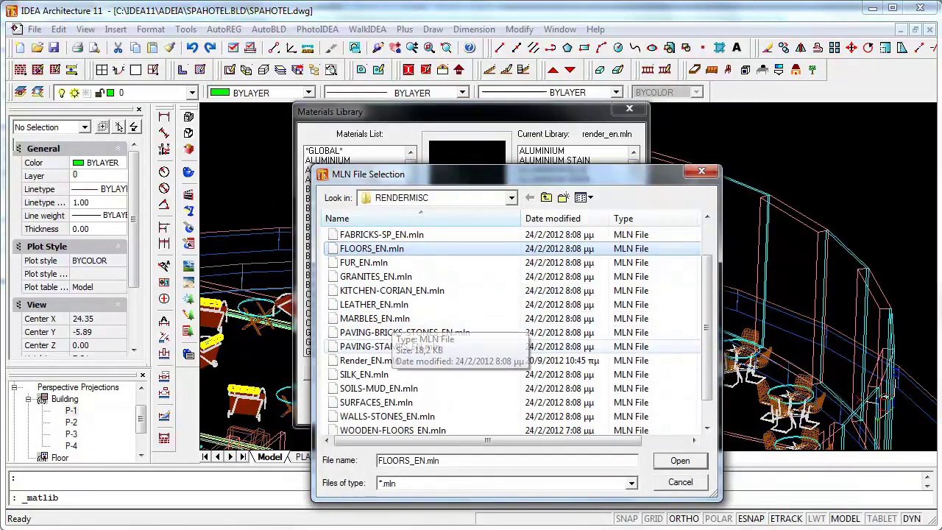
{"action": "left_click", "coordinate": [383, 346]}
{"action": "scroll", "coordinate": [382, 346], "scroll_direction": "down", "scroll_amount": 1}
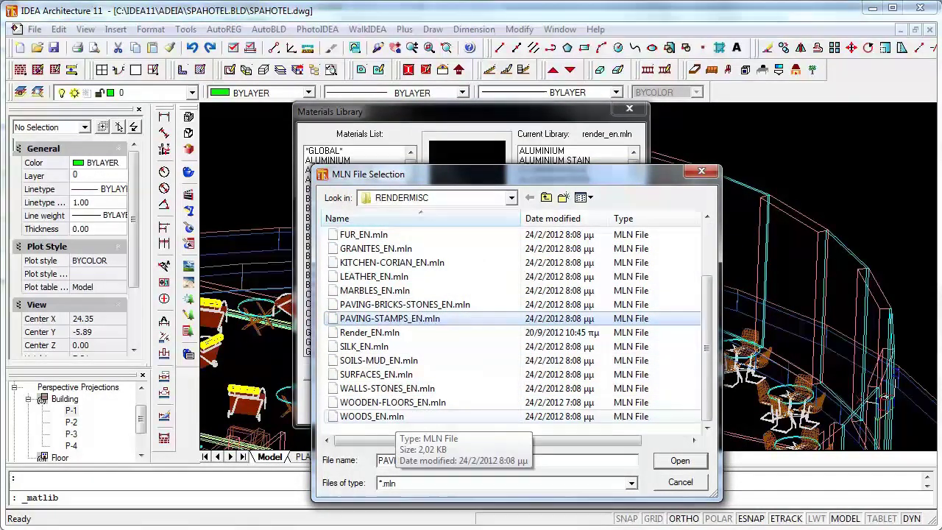
{"action": "scroll", "coordinate": [371, 416], "scroll_direction": "up", "scroll_amount": 2}
{"action": "left_click", "coordinate": [368, 248]}
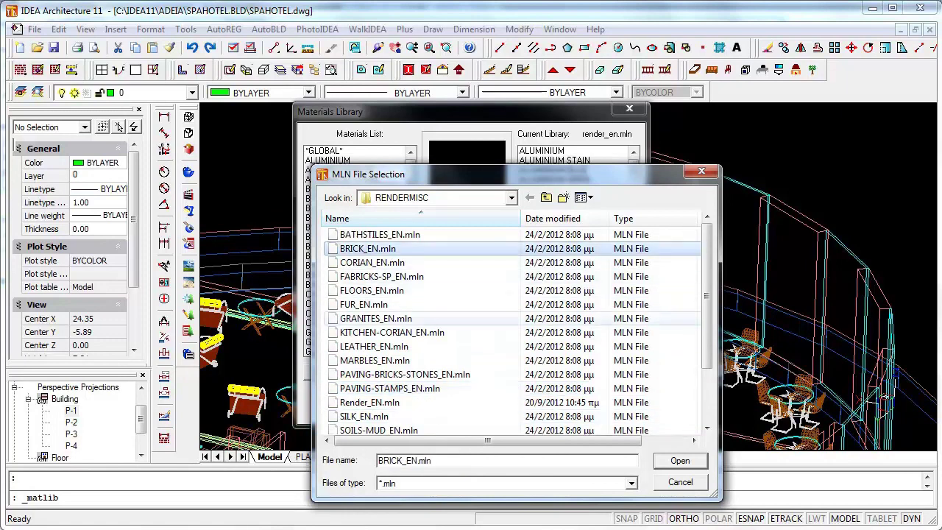
{"action": "left_click", "coordinate": [680, 460]}
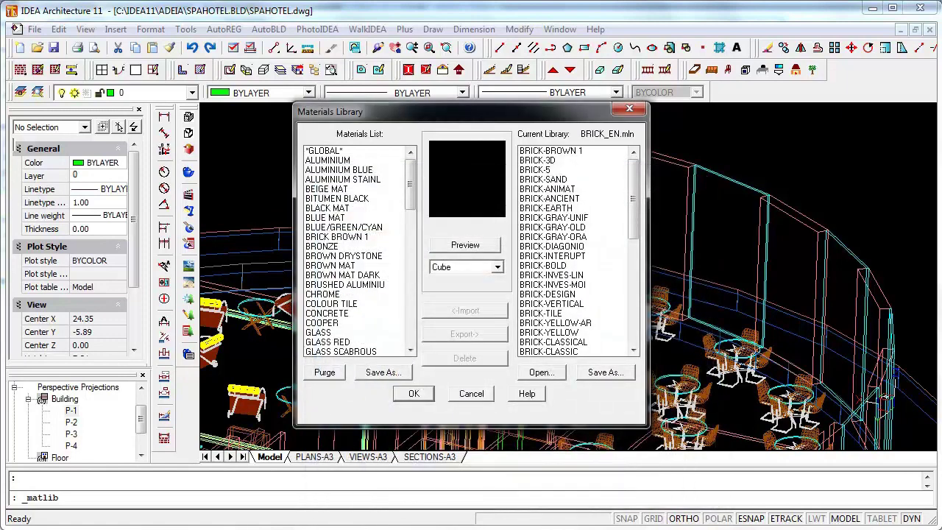
- Import BRICK-3D into the drawing's materials and close the library
{"action": "key", "text": "Down"}
{"action": "key", "text": "Down"}
{"action": "key", "text": "Down"}
{"action": "key", "text": "Down"}
{"action": "key", "text": "Down"}
{"action": "key", "text": "Down"}
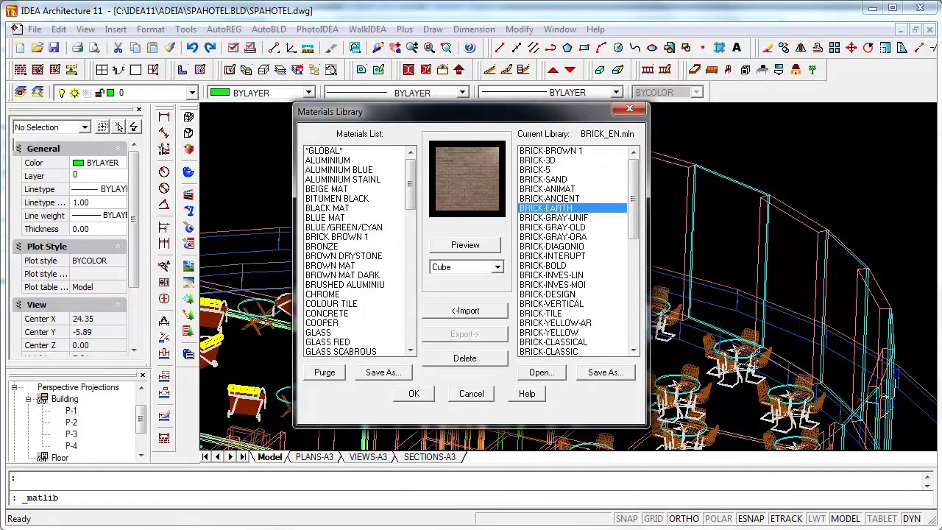
{"action": "key", "text": "Down"}
{"action": "key", "text": "Down"}
{"action": "key", "text": "Down"}
{"action": "key", "text": "Up"}
{"action": "key", "text": "Up"}
{"action": "key", "text": "Up"}
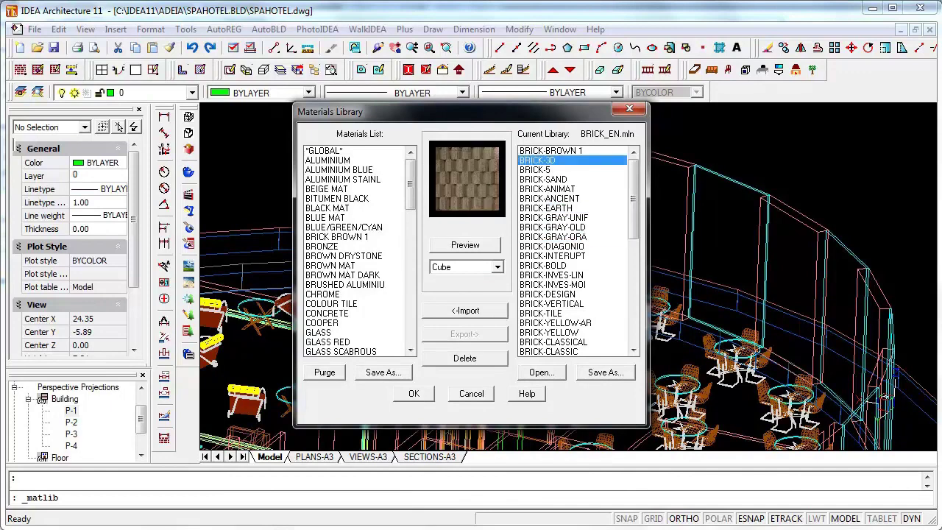
{"action": "key", "text": "alt+i"}
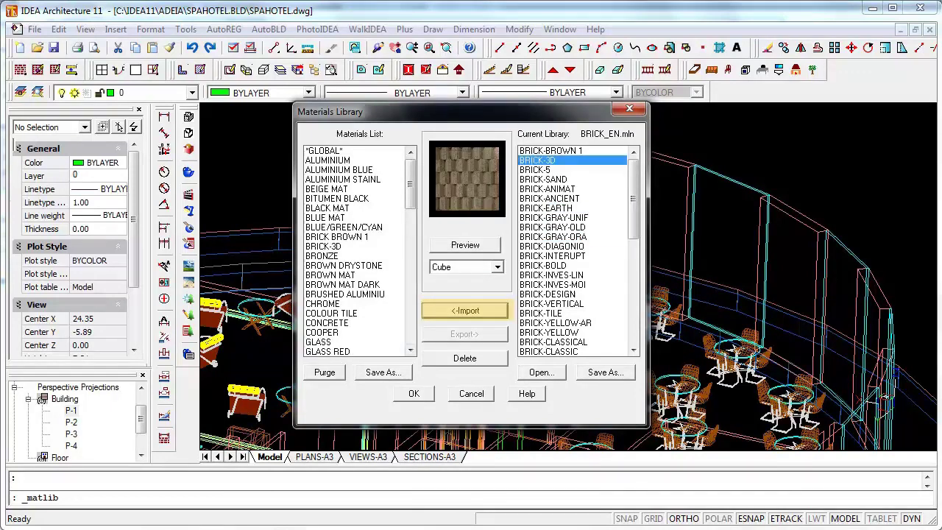
{"action": "key", "text": "Escape"}
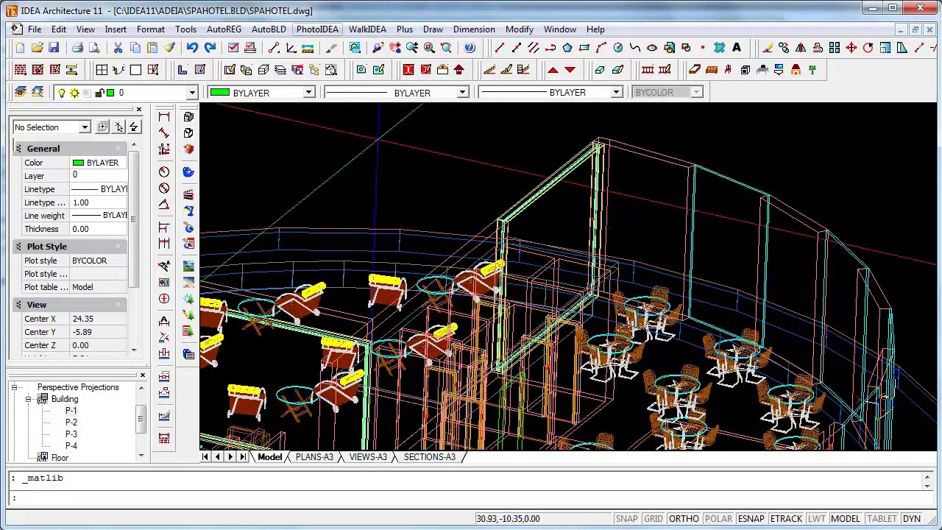
- Select BRICK-3D in the drawing's materials list
{"action": "key", "text": "alt+p"}
{"action": "key", "text": "Down"}
{"action": "key", "text": "Return"}
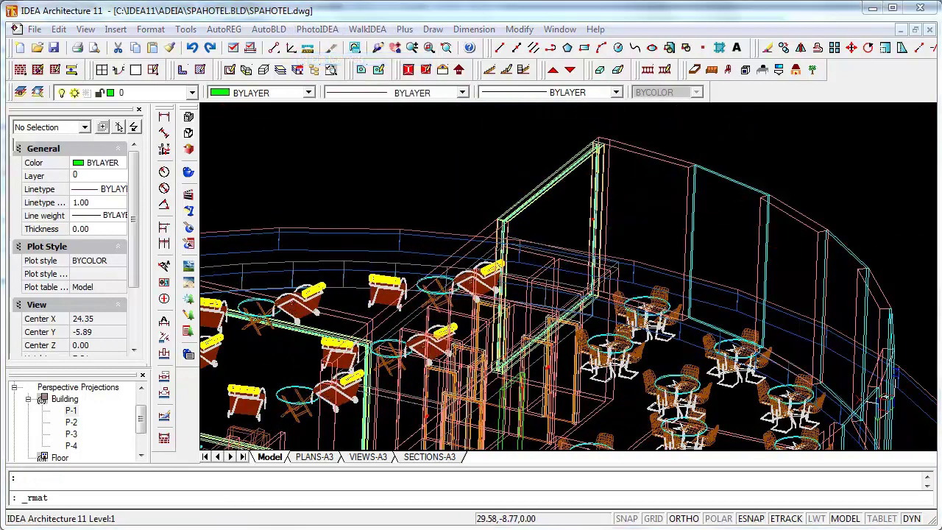
{"action": "key", "text": "b"}
{"action": "key", "text": "l"}
{"action": "key", "text": "Down"}
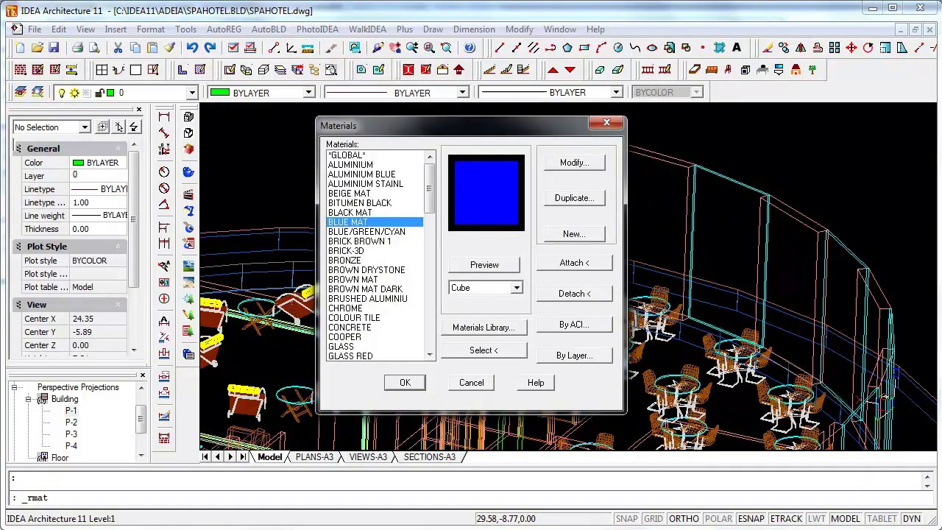
{"action": "key", "text": "Down"}
{"action": "key", "text": "Down"}
{"action": "key", "text": "Down"}
- Attach BRICK-3D to colour 6, then open the curved wall's properties
{"action": "key", "text": "alt+i"}
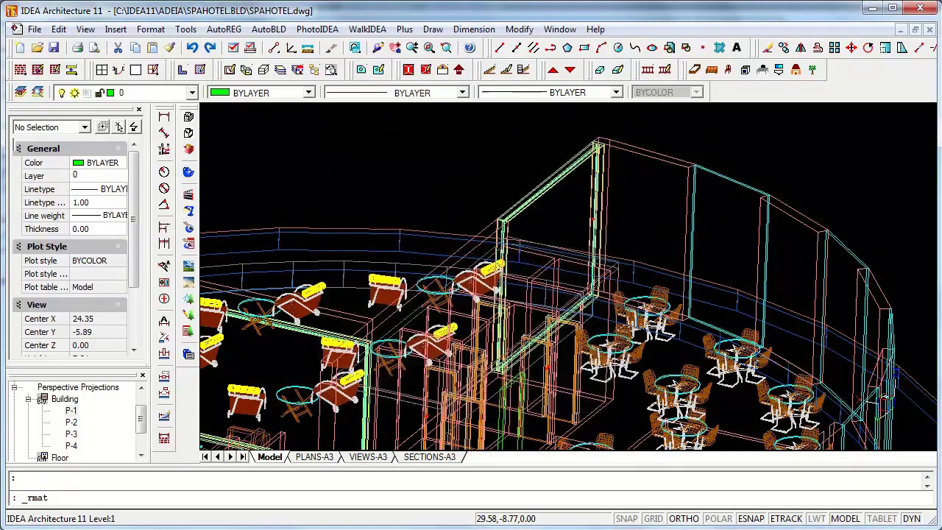
{"action": "key", "text": "6"}
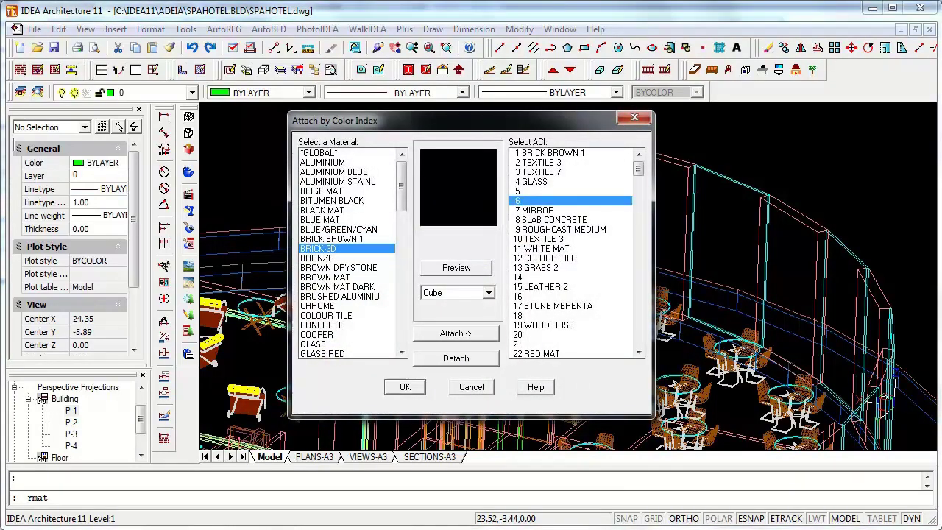
{"action": "key", "text": "alt+a"}
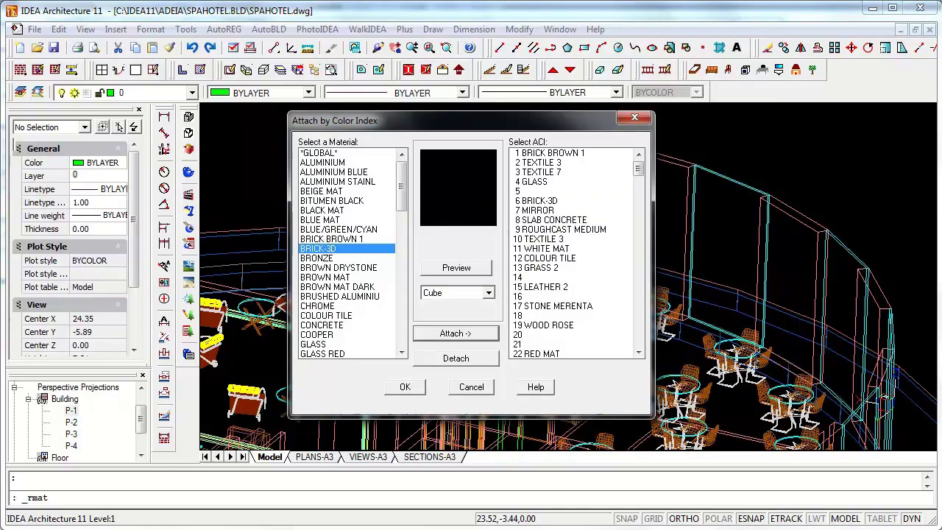
{"action": "key", "text": "Return"}
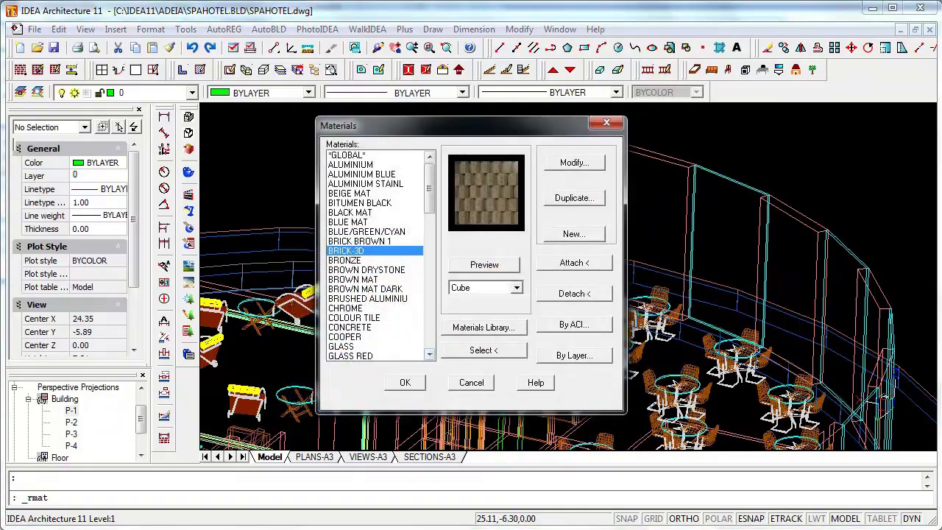
{"action": "key", "text": "Return"}
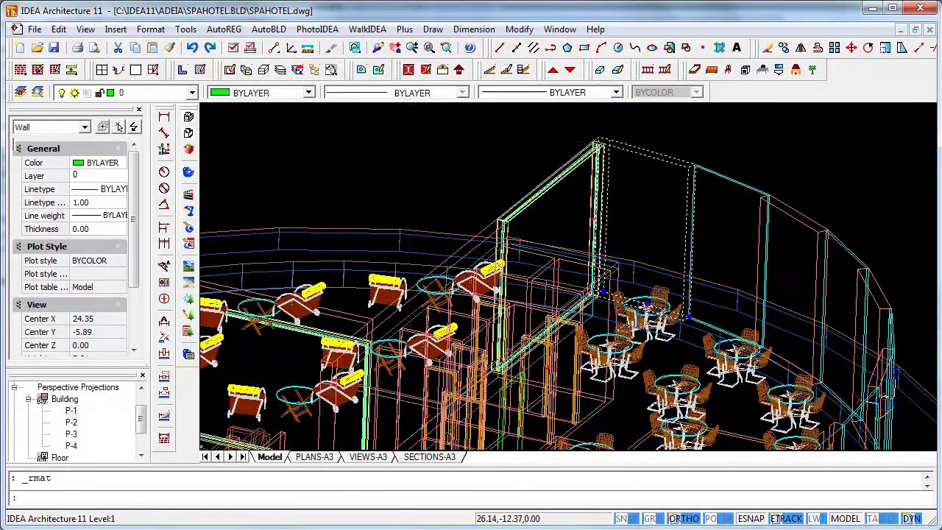
{"action": "key", "text": "ctrl+1"}
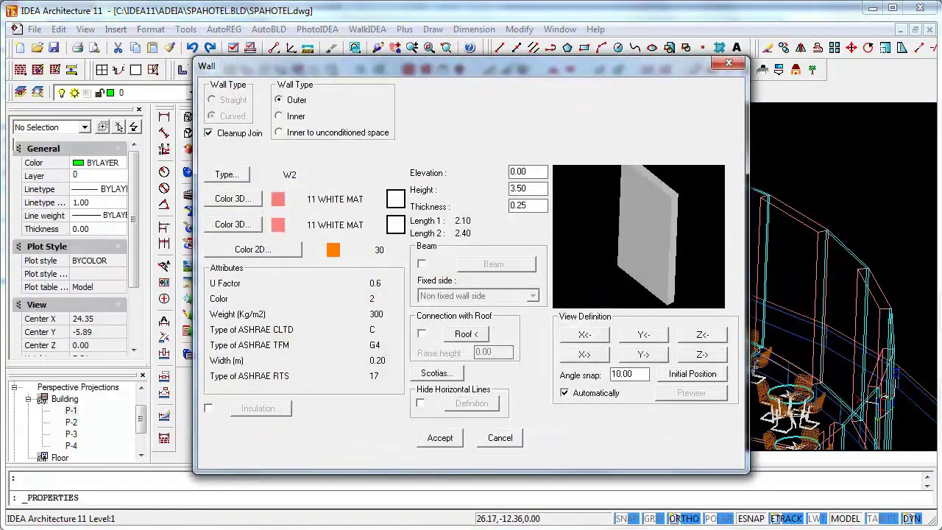
- Set the curved wall's second face to 6 BRICK-3D and zoom to check the brick
{"action": "left_click", "coordinate": [232, 225]}
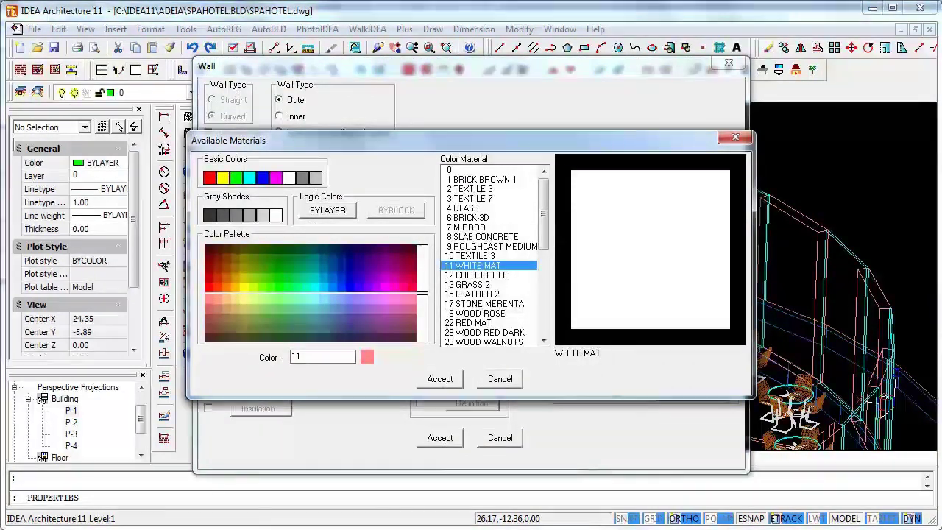
{"action": "key", "text": "Up"}
{"action": "key", "text": "Up"}
{"action": "key", "text": "Up"}
{"action": "key", "text": "Return"}
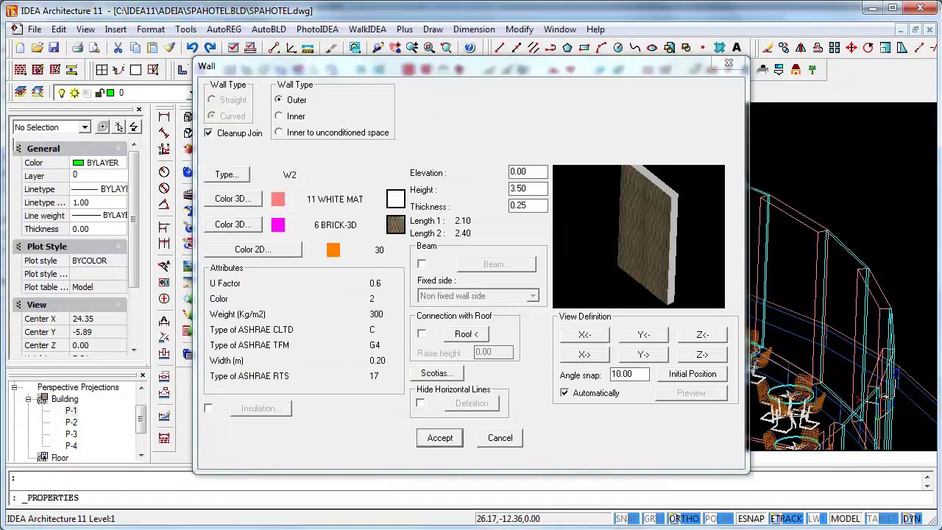
{"action": "key", "text": "Return"}
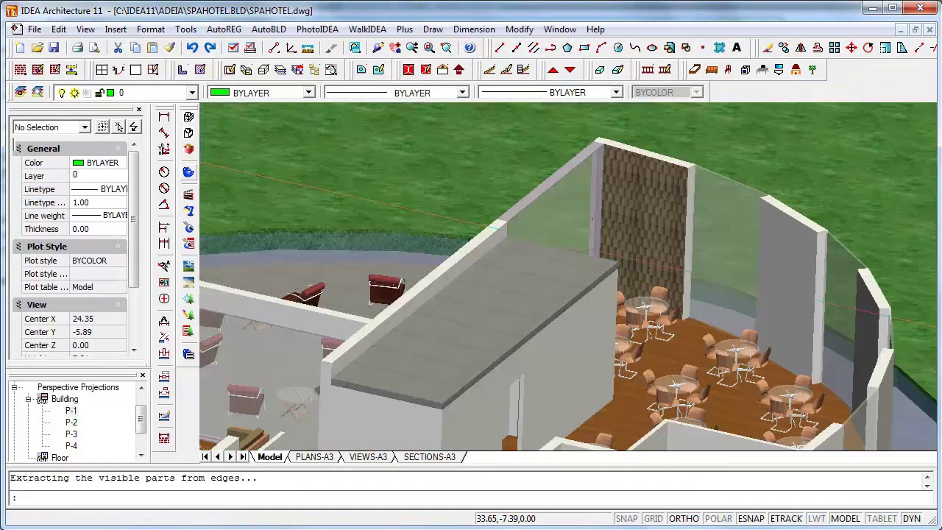
{"action": "scroll", "coordinate": [666, 276], "scroll_direction": "up", "scroll_amount": 2}
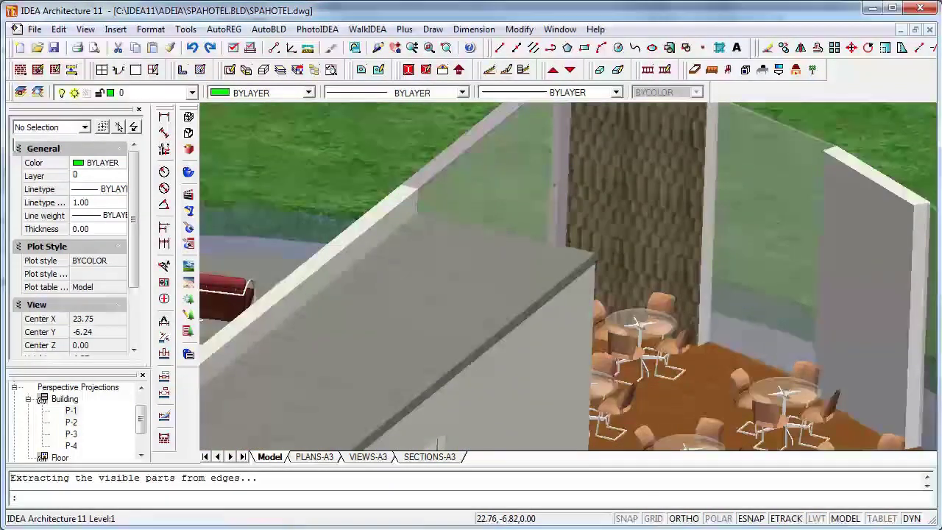
{"action": "scroll", "coordinate": [666, 276], "scroll_direction": "up", "scroll_amount": 2}
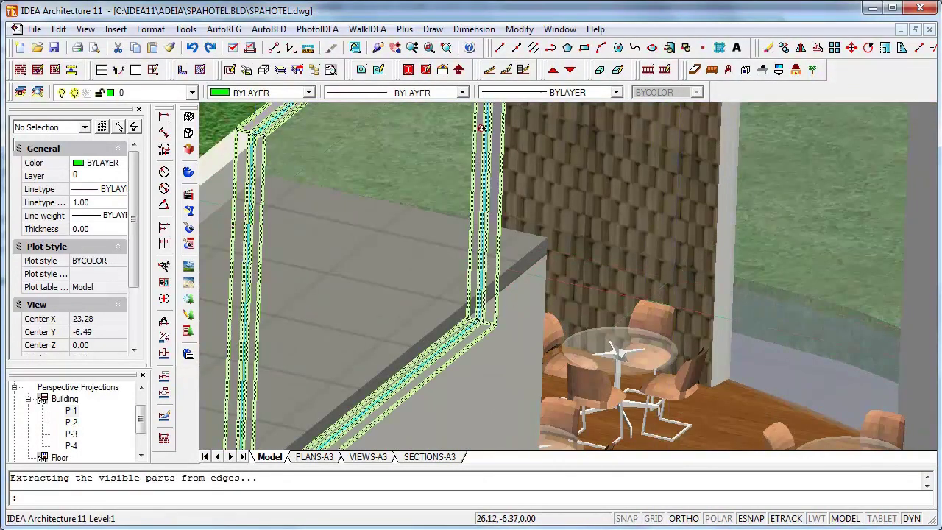
{"action": "scroll", "coordinate": [563, 327], "scroll_direction": "down", "scroll_amount": 2}
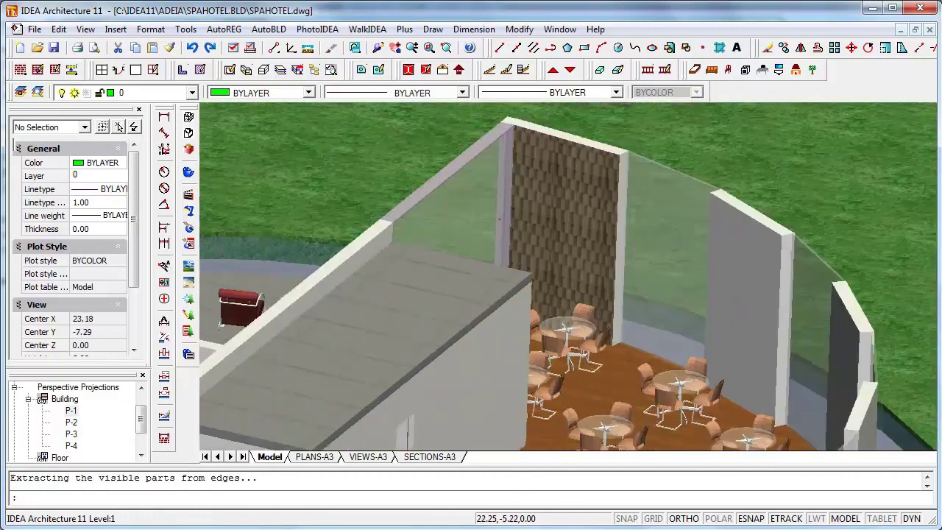
{"action": "scroll", "coordinate": [563, 323], "scroll_direction": "down", "scroll_amount": 1}
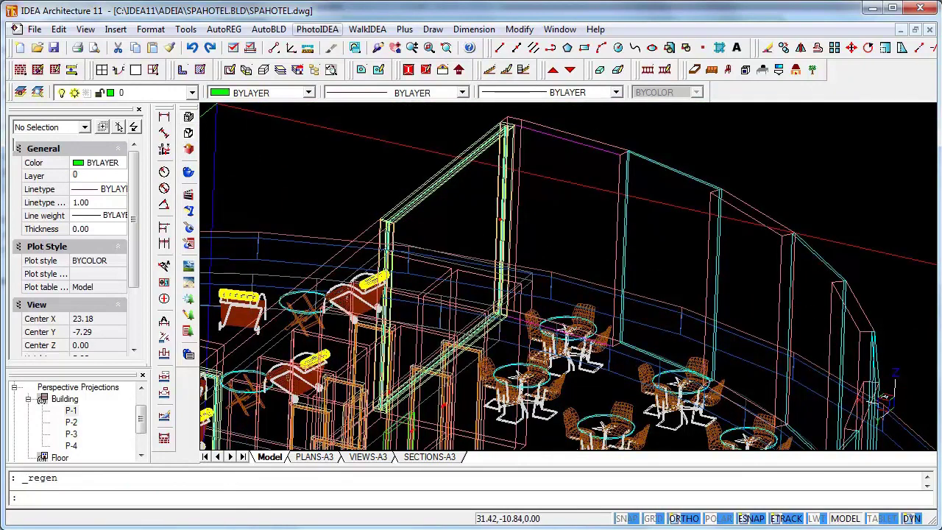
{"action": "left_click", "coordinate": [317, 28]}
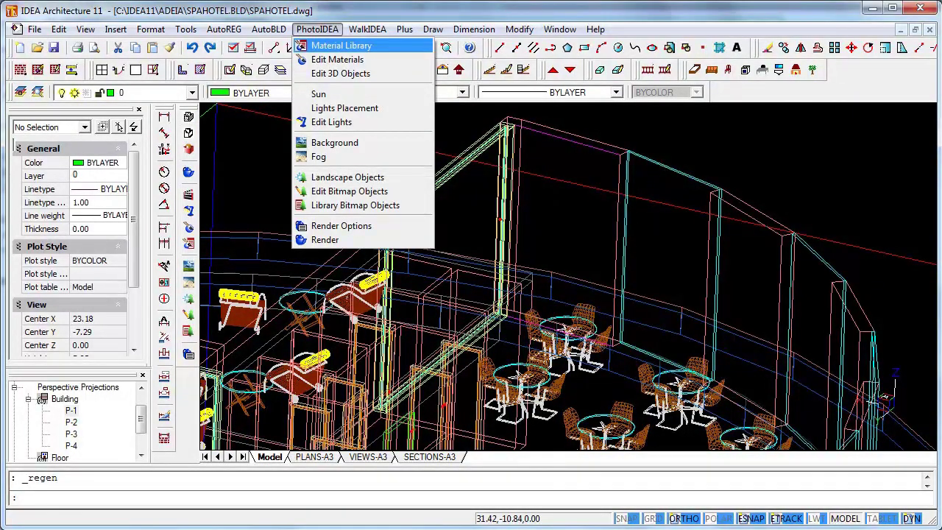
- Create a new material named WALLPAPER in the materials manager
{"action": "key", "text": "Return"}
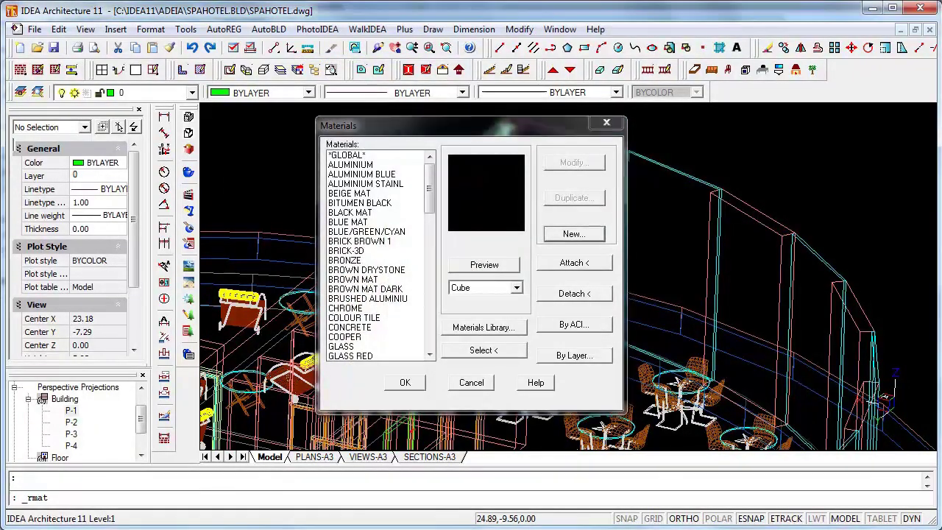
{"action": "key", "text": "alt+n"}
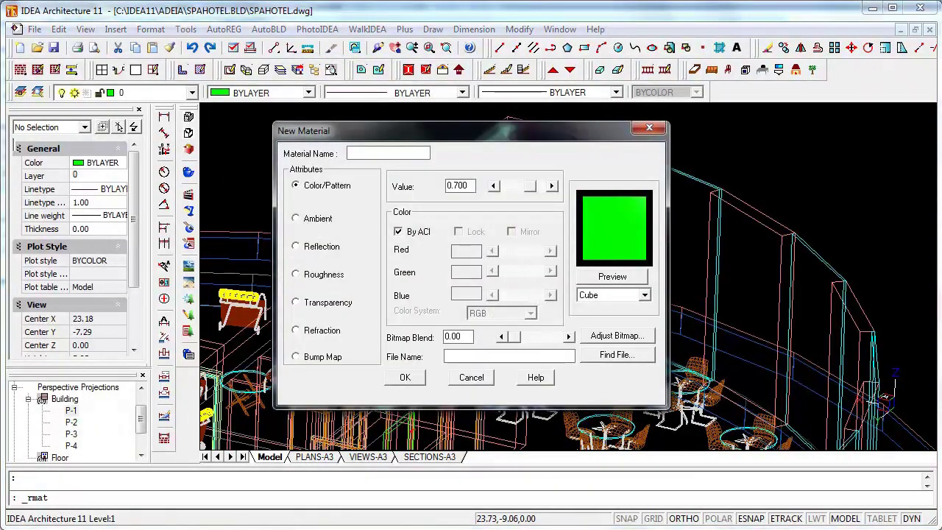
{"action": "type", "text": "wall"}
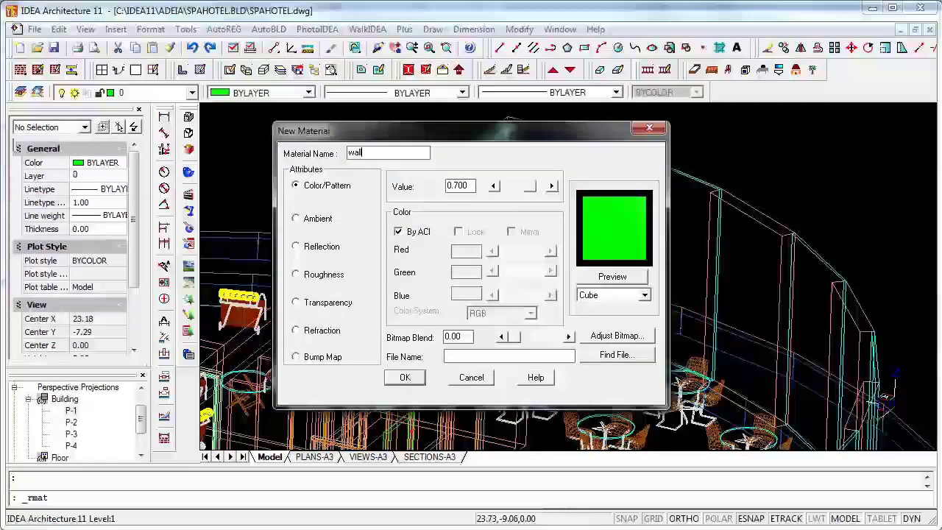
{"action": "type", "text": "paper"}
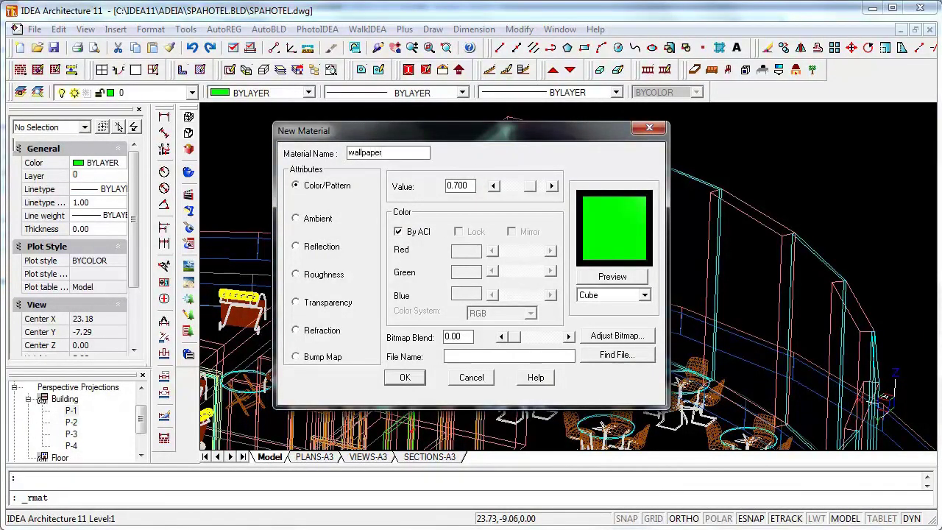
{"action": "key", "text": "Tab"}
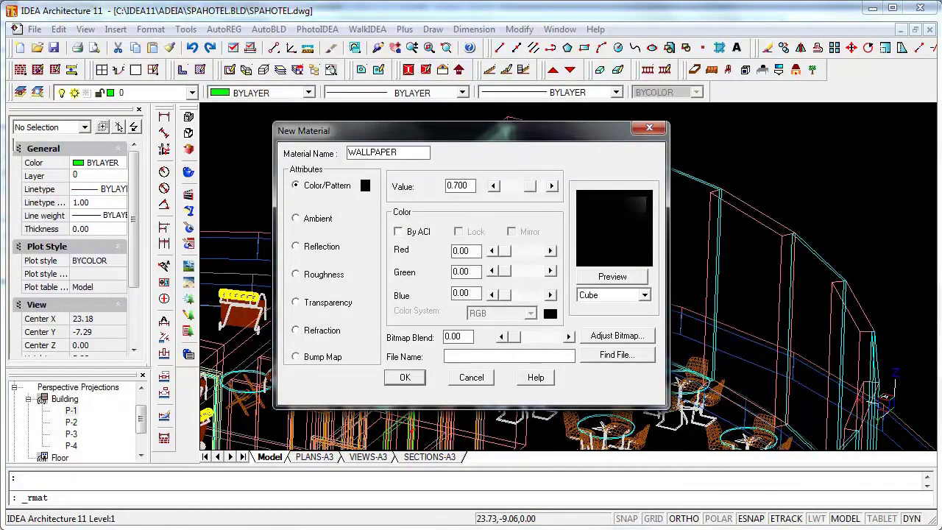
- Set Bitmap Blend to 1 and use Sample Pictures' Lighthouse.jpg as WALLPAPER's image
{"action": "type", "text": "1"}
{"action": "left_click", "coordinate": [616, 355]}
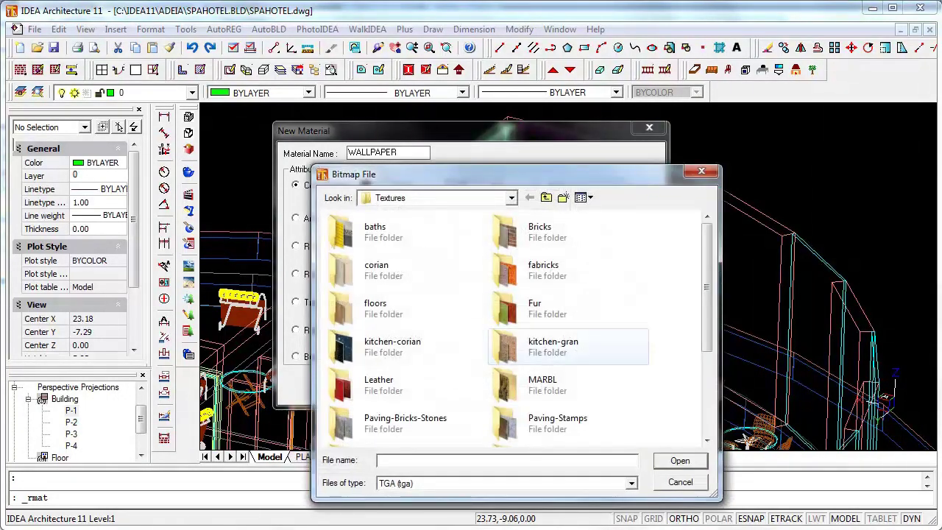
{"action": "left_click", "coordinate": [511, 198]}
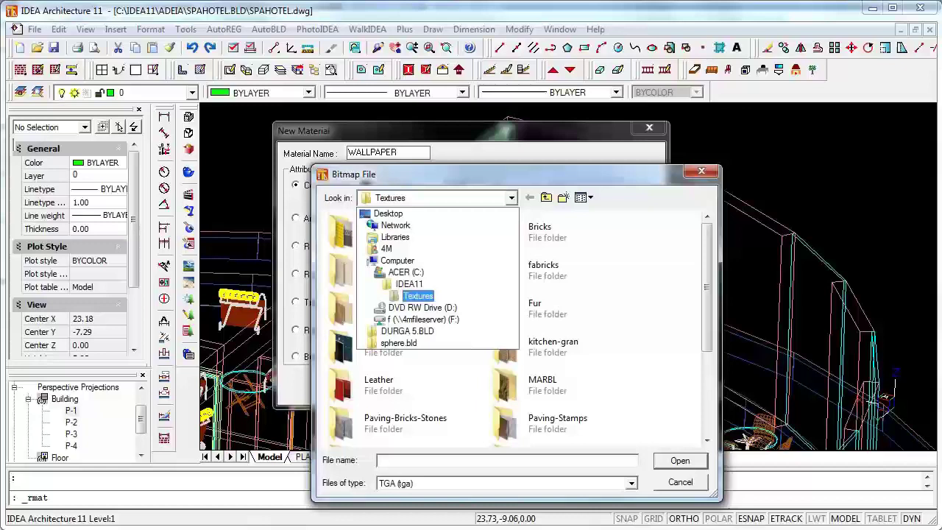
{"action": "left_click", "coordinate": [396, 236]}
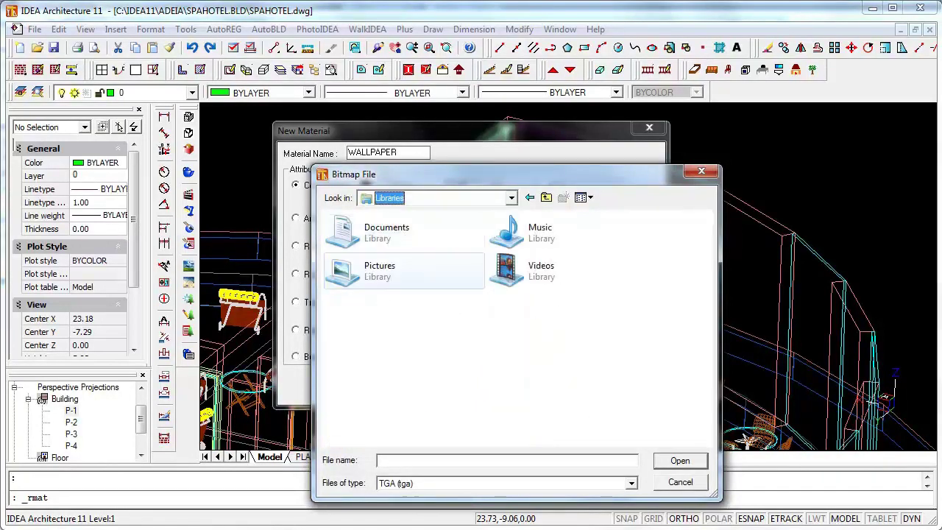
{"action": "double_click", "coordinate": [375, 271]}
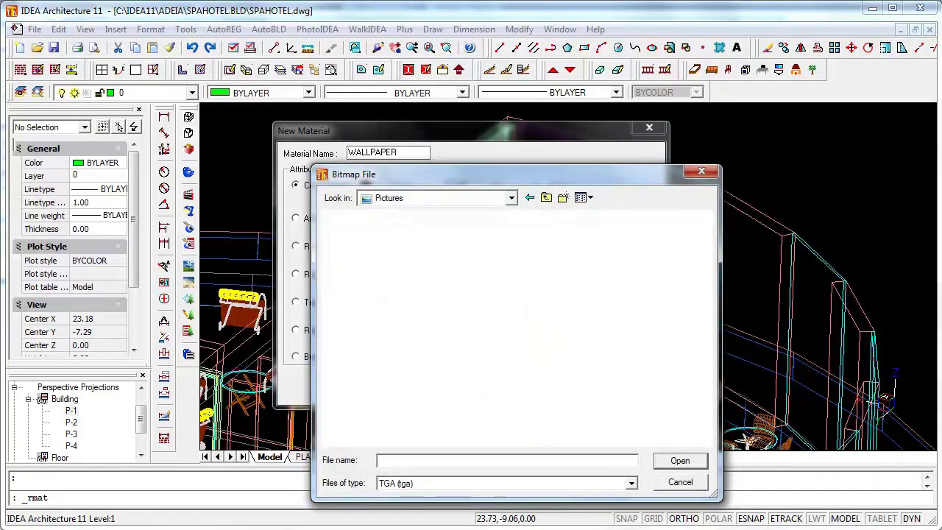
{"action": "double_click", "coordinate": [364, 228]}
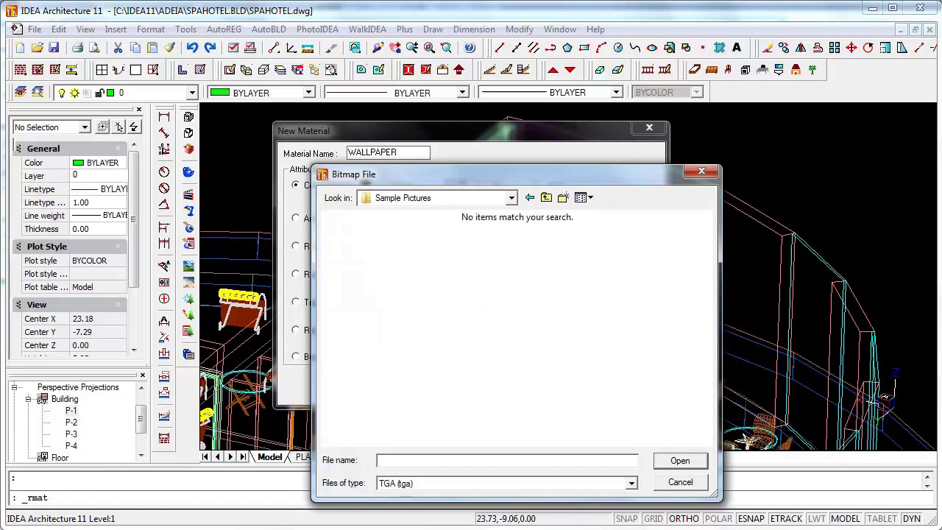
{"action": "left_click", "coordinate": [631, 483]}
{"action": "left_click", "coordinate": [398, 513]}
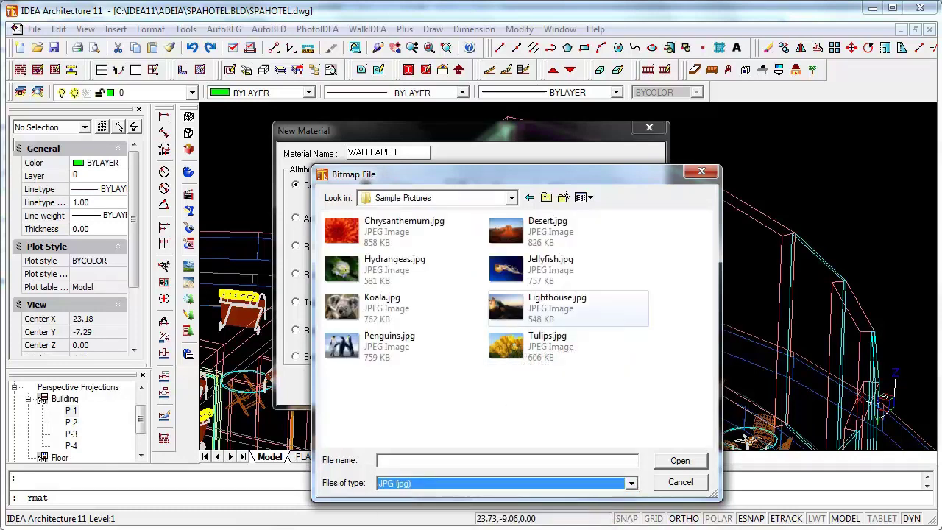
{"action": "double_click", "coordinate": [529, 313]}
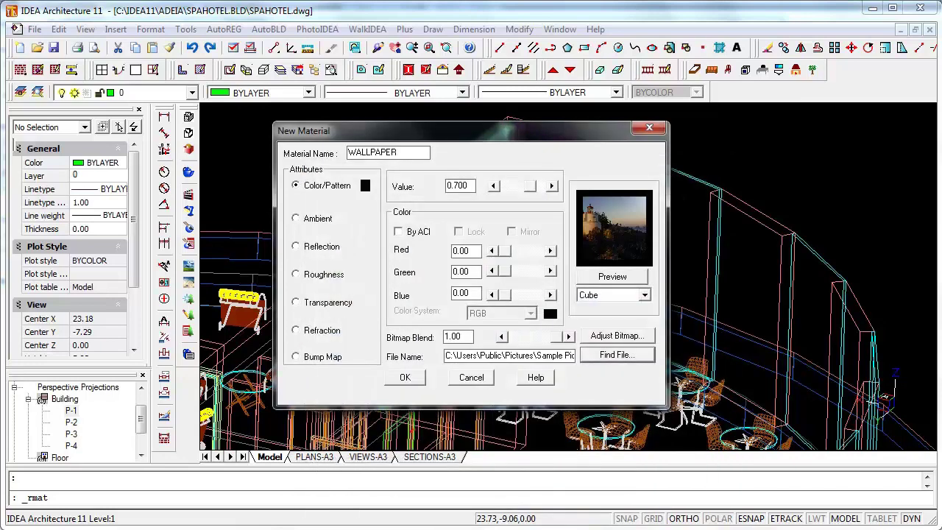
- Save the WALLPAPER material with the lighthouse image set to crop instead of tile
{"action": "key", "text": "Return"}
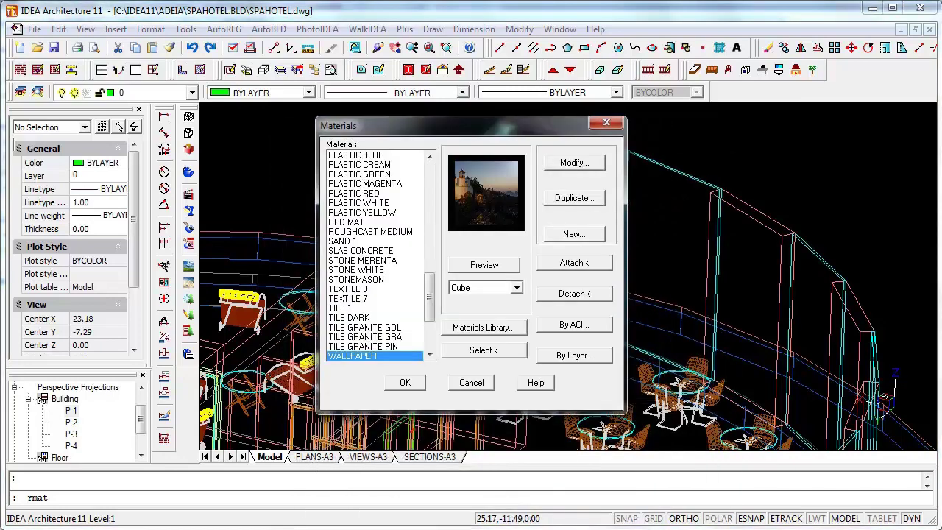
{"action": "key", "text": "Return"}
{"action": "key", "text": "Return"}
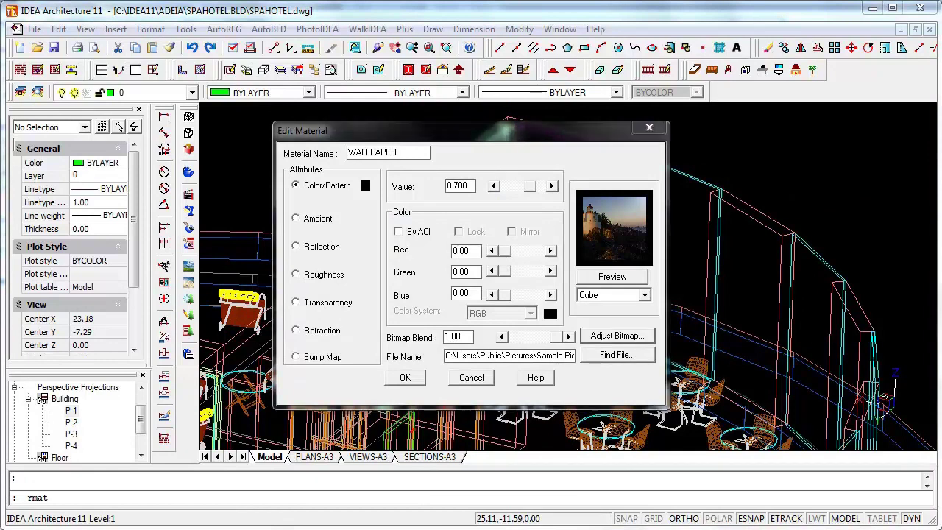
{"action": "left_click", "coordinate": [616, 335]}
{"action": "key", "text": "Down"}
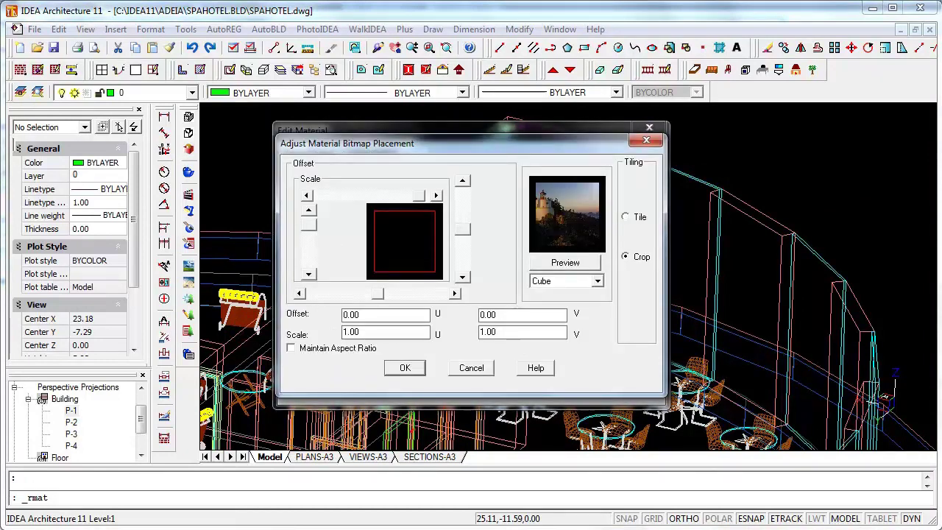
{"action": "key", "text": "Return"}
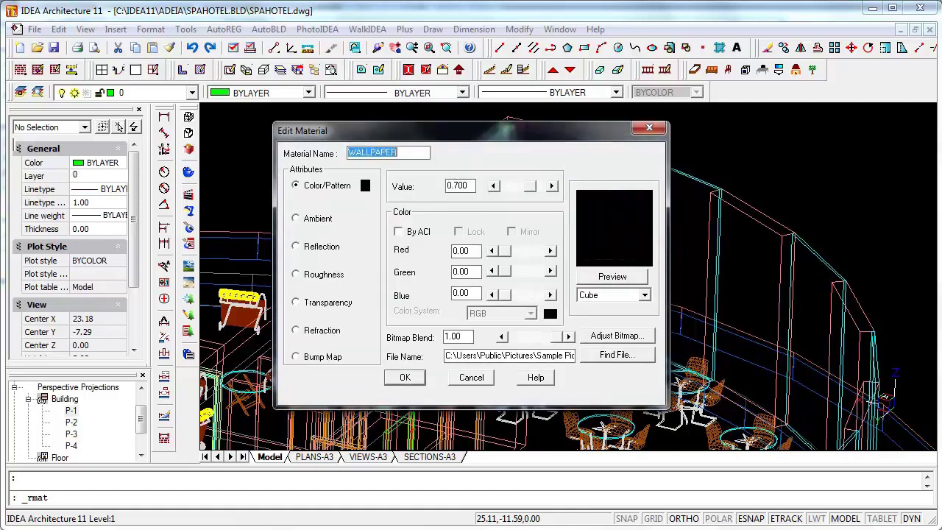
{"action": "key", "text": "Return"}
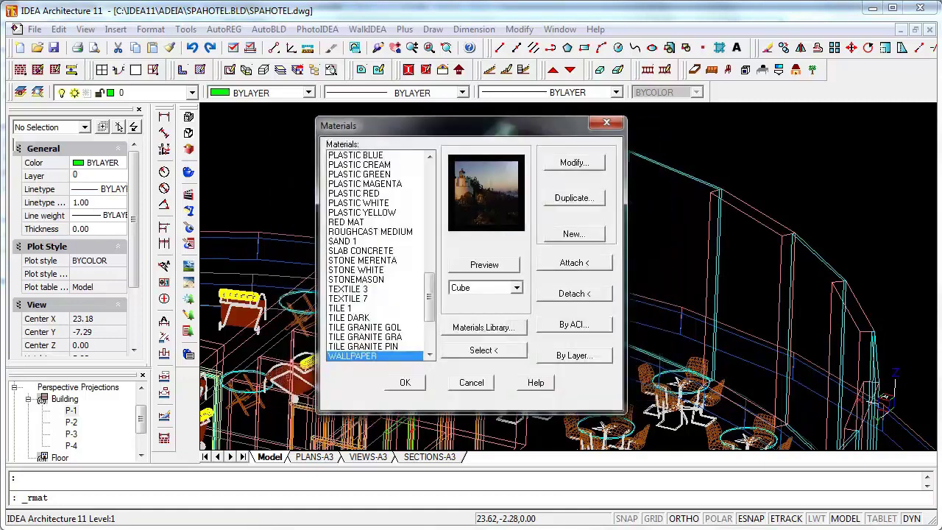
- Attach WALLPAPER to colour index 5 by ACI and close the materials manager
{"action": "key", "text": "alt+b"}
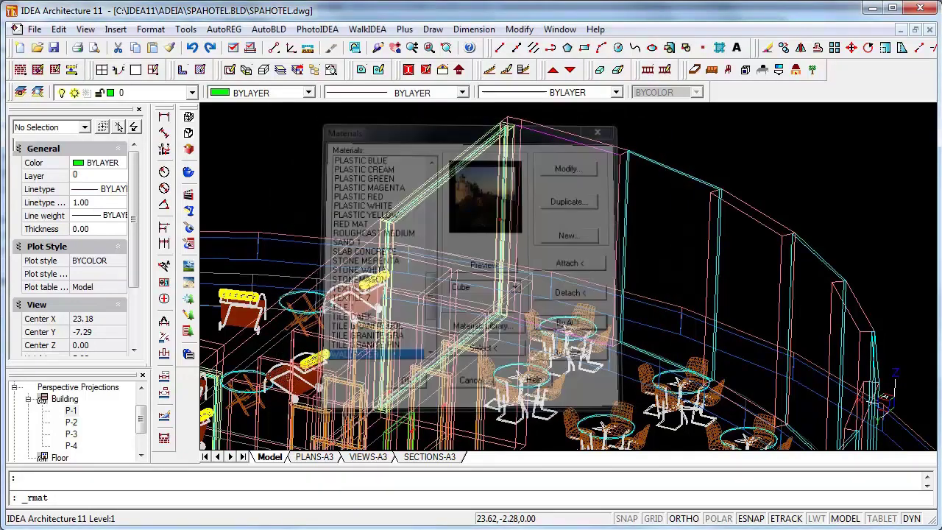
{"action": "left_click", "coordinate": [570, 192]}
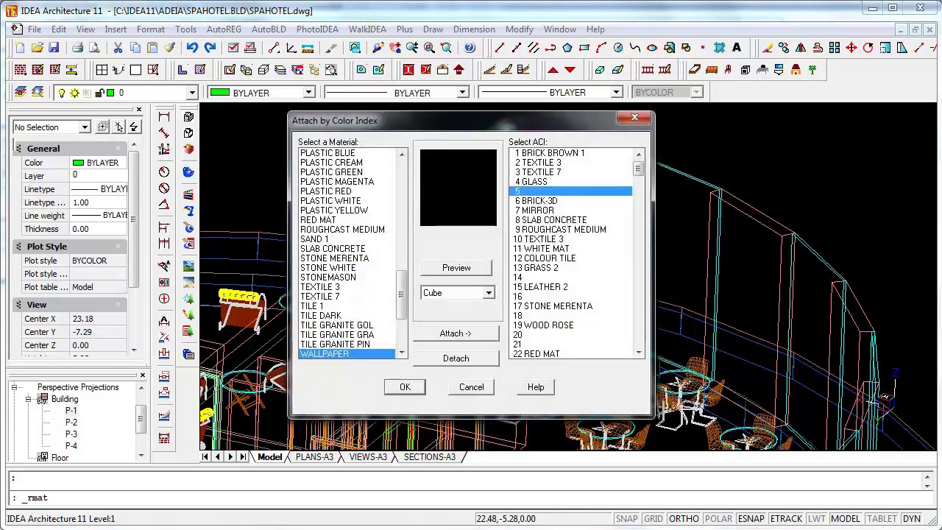
{"action": "key", "text": "alt+a"}
{"action": "key", "text": "Return"}
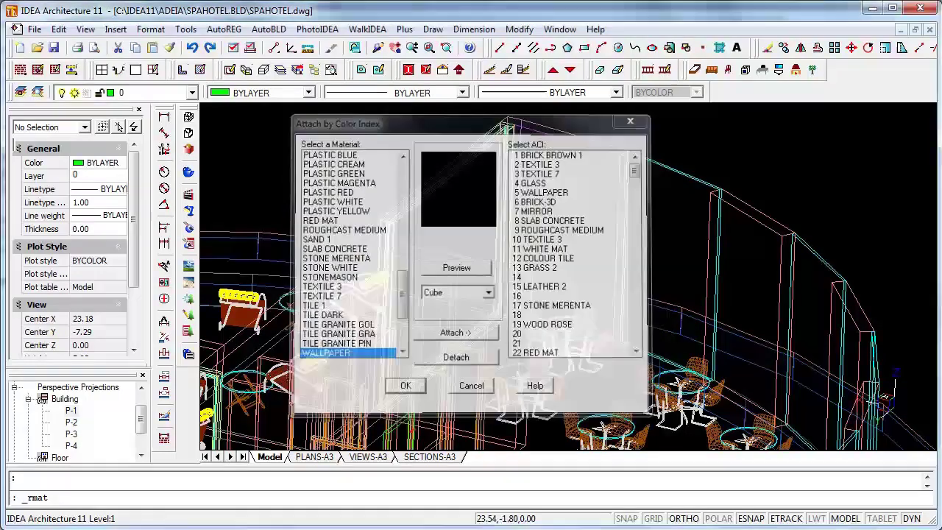
{"action": "key", "text": "Return"}
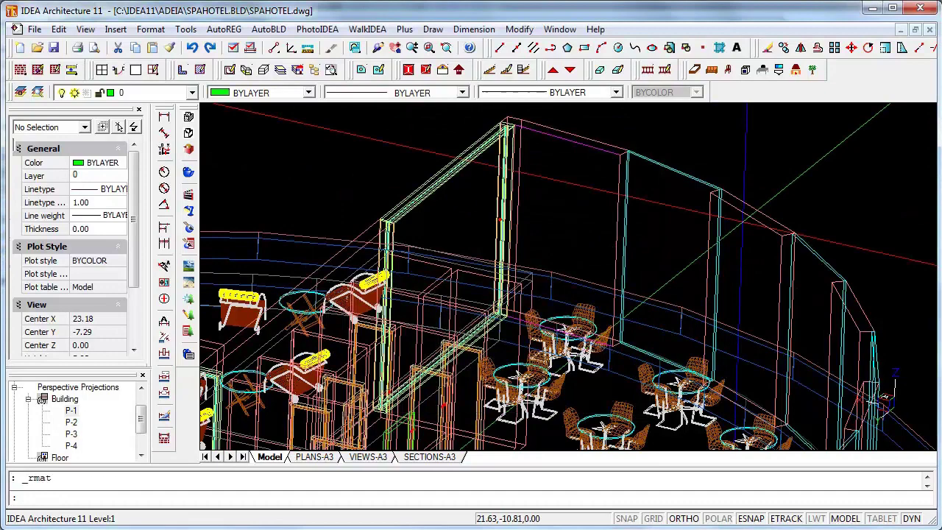
- Give the curved wall's second face the 5 WALLPAPER material, checking it in the rotated preview
{"action": "double_click", "coordinate": [445, 174]}
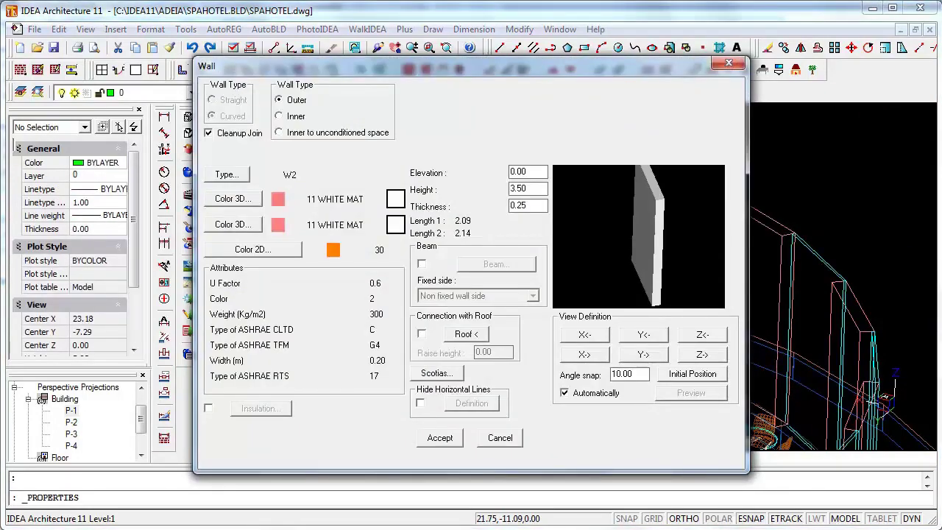
{"action": "left_click", "coordinate": [233, 225]}
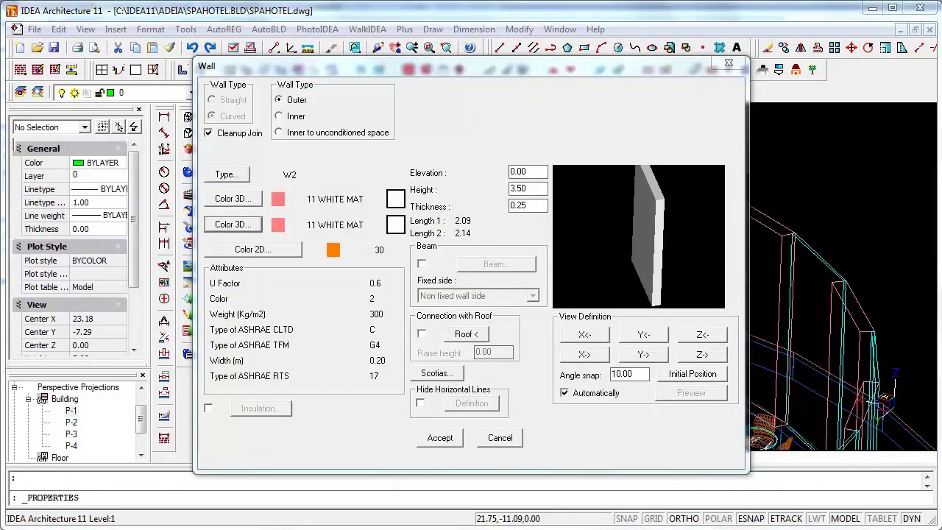
{"action": "left_click", "coordinate": [475, 217]}
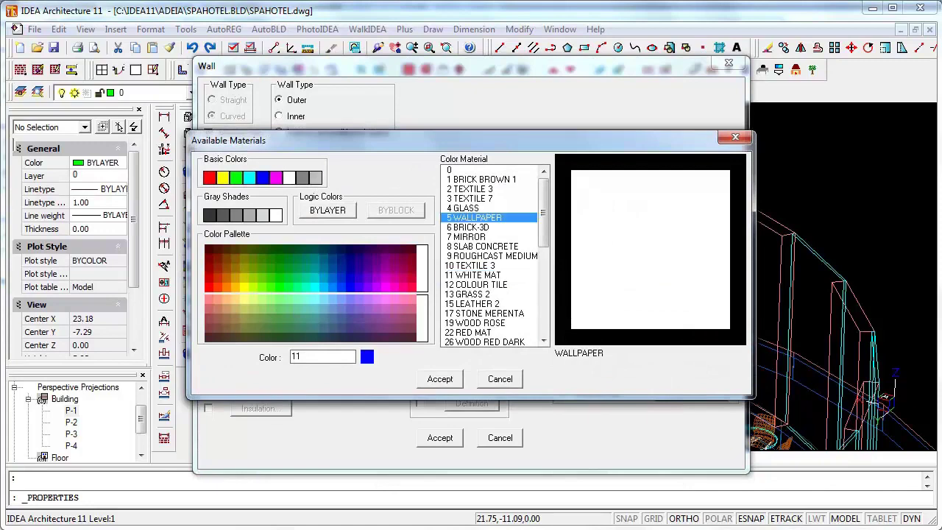
{"action": "left_click", "coordinate": [441, 378]}
{"action": "left_click", "coordinate": [643, 335]}
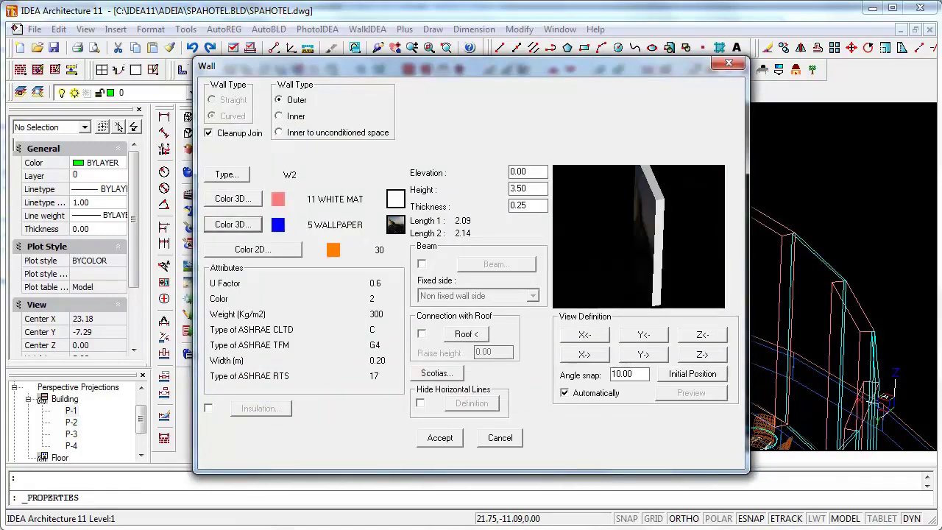
{"action": "left_click", "coordinate": [643, 334]}
{"action": "left_click", "coordinate": [644, 334]}
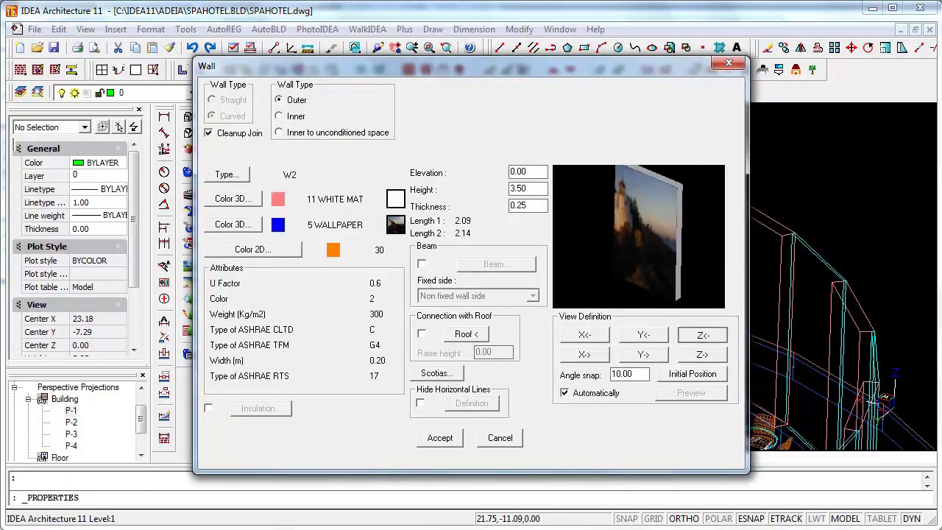
{"action": "left_click", "coordinate": [702, 334]}
{"action": "left_click", "coordinate": [584, 334]}
{"action": "left_click", "coordinate": [702, 354]}
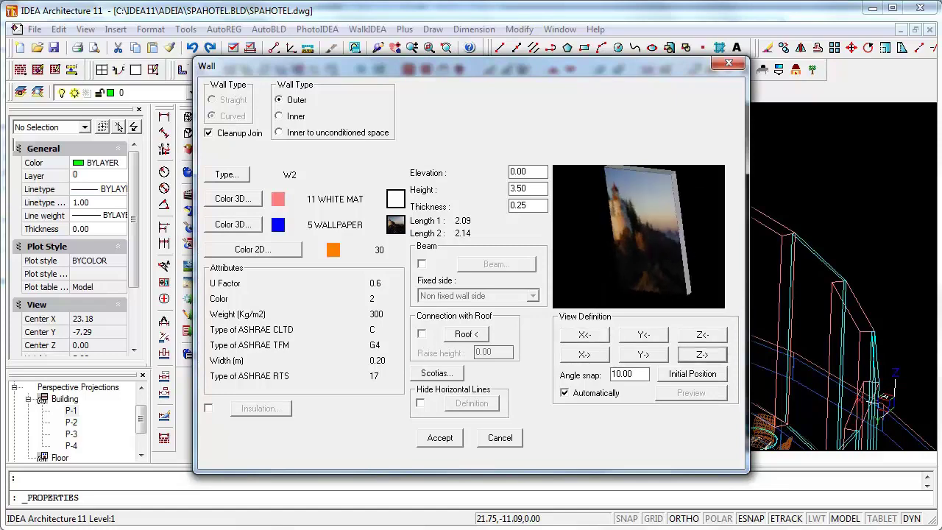
{"action": "left_click", "coordinate": [440, 437]}
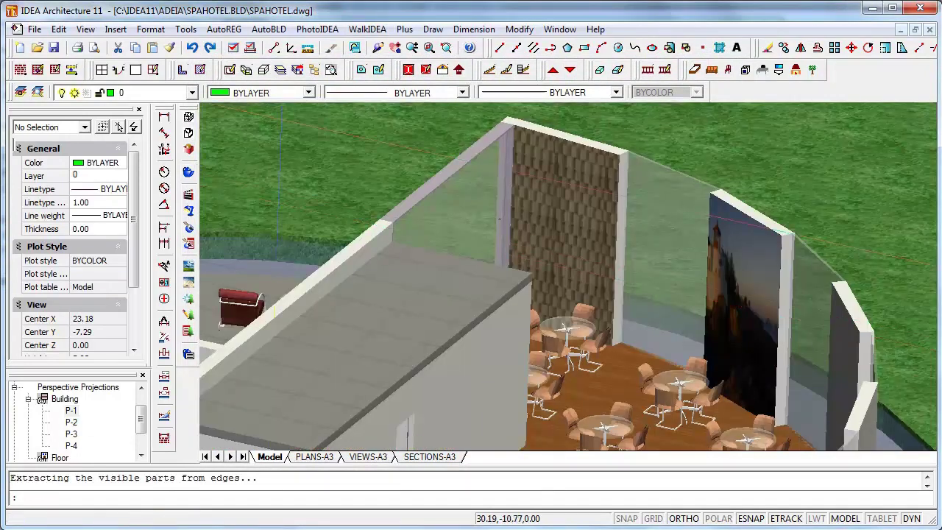
- Orbit and zoom in on the restaurant walls, then expand the Building perspectives list
{"action": "left_click_drag", "start_coordinate": [279, 243], "coordinate": [501, 313]}
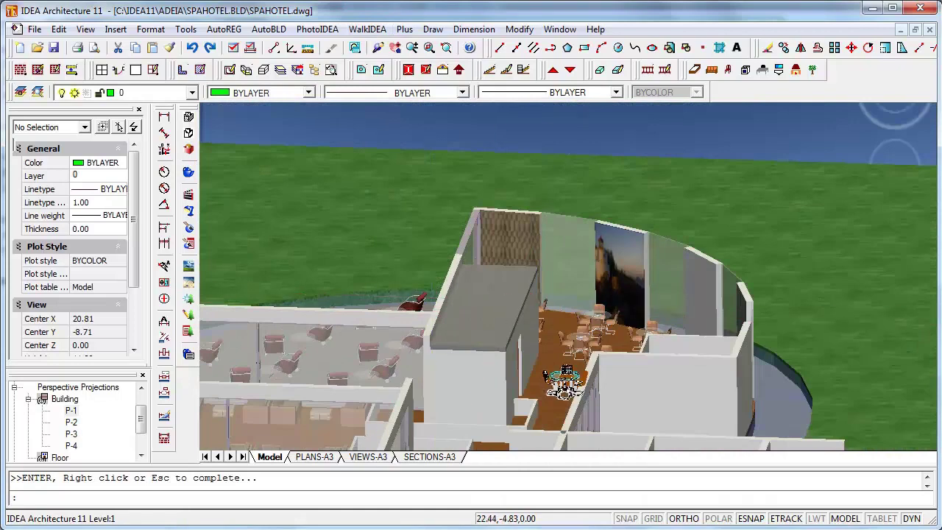
{"action": "scroll", "coordinate": [560, 381], "scroll_direction": "up", "scroll_amount": 2}
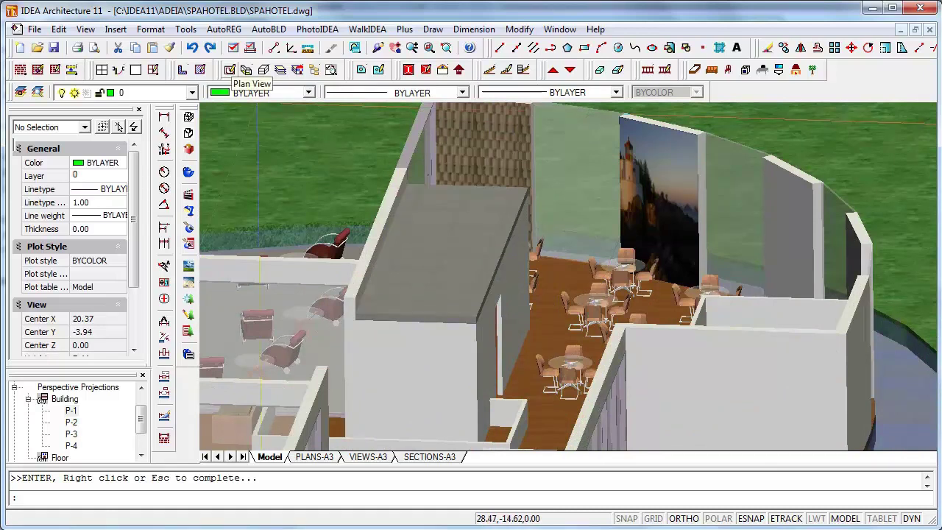
{"action": "left_click", "coordinate": [65, 398]}
{"action": "left_click", "coordinate": [28, 398]}
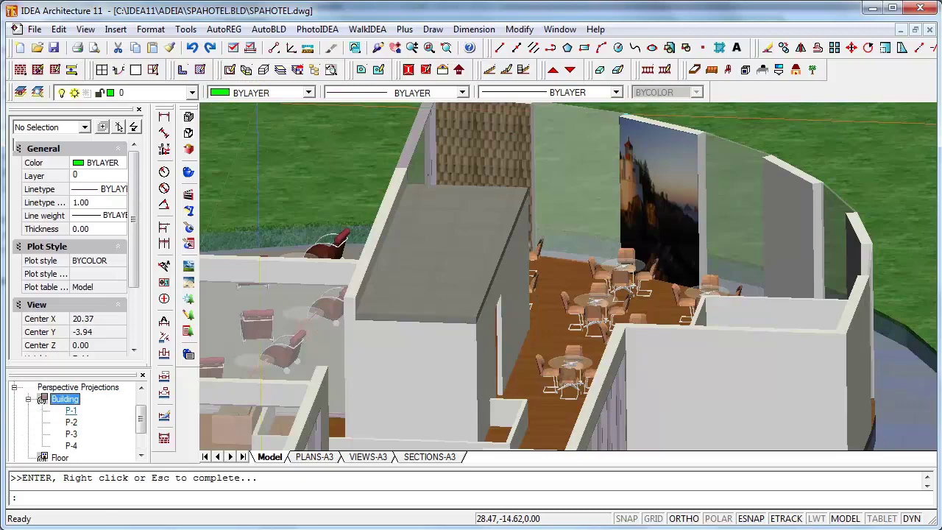
- Show perspective P-1 hidden-line and set Optical rendering at 640 × 400, output to window
{"action": "double_click", "coordinate": [70, 410]}
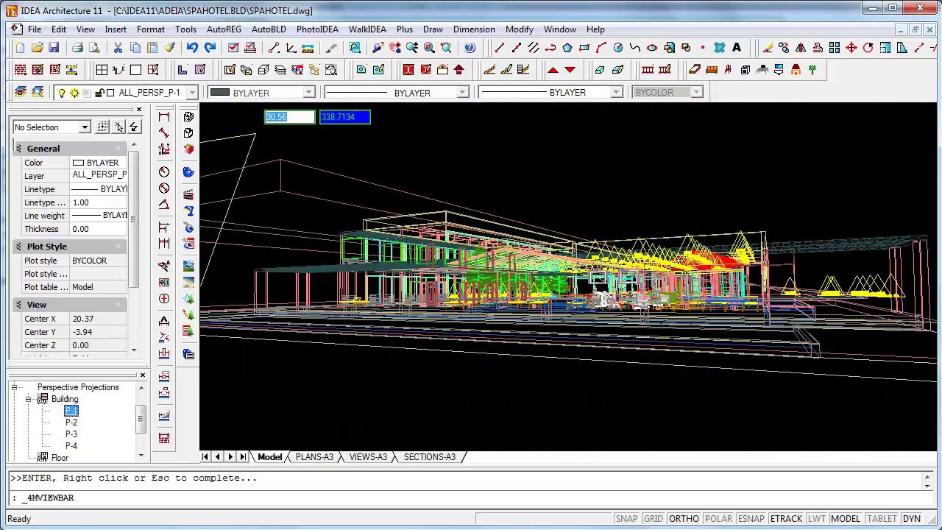
{"action": "key", "text": "Return"}
{"action": "left_click", "coordinate": [317, 28]}
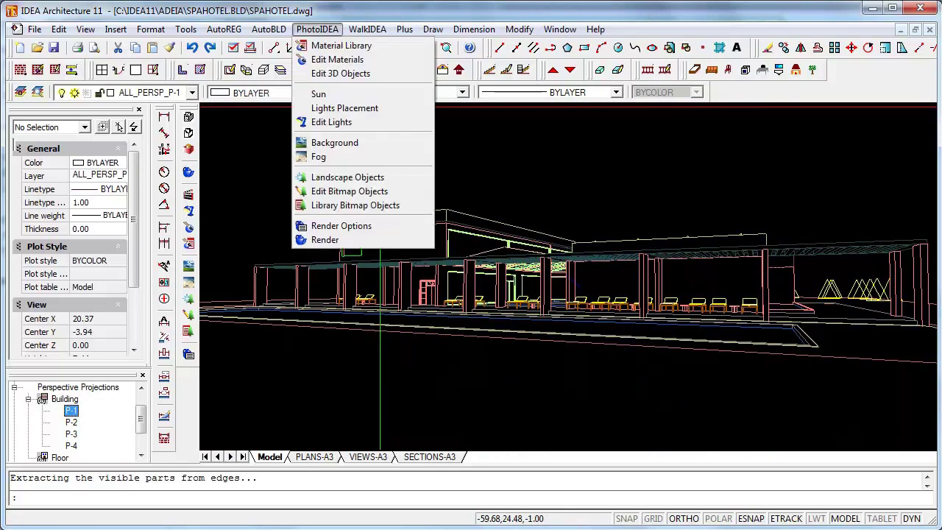
{"action": "left_click", "coordinate": [339, 225]}
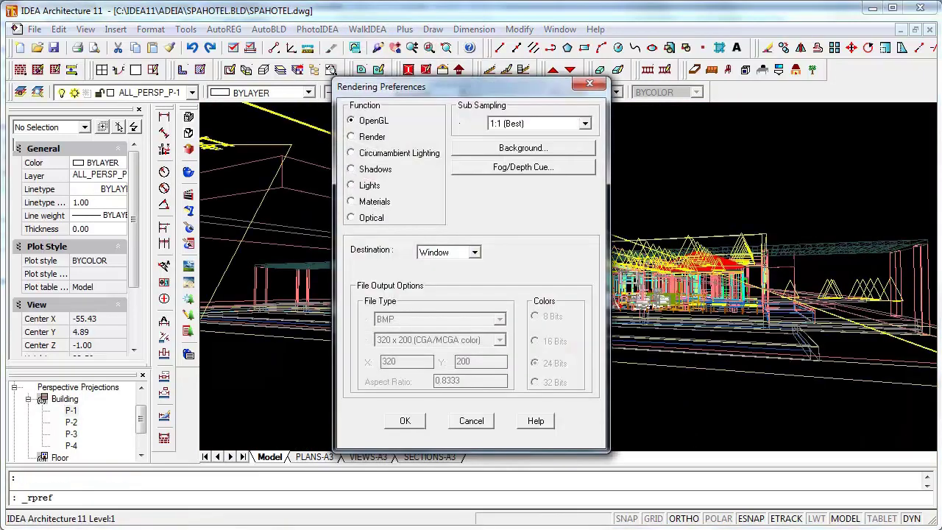
{"action": "left_click", "coordinate": [352, 218]}
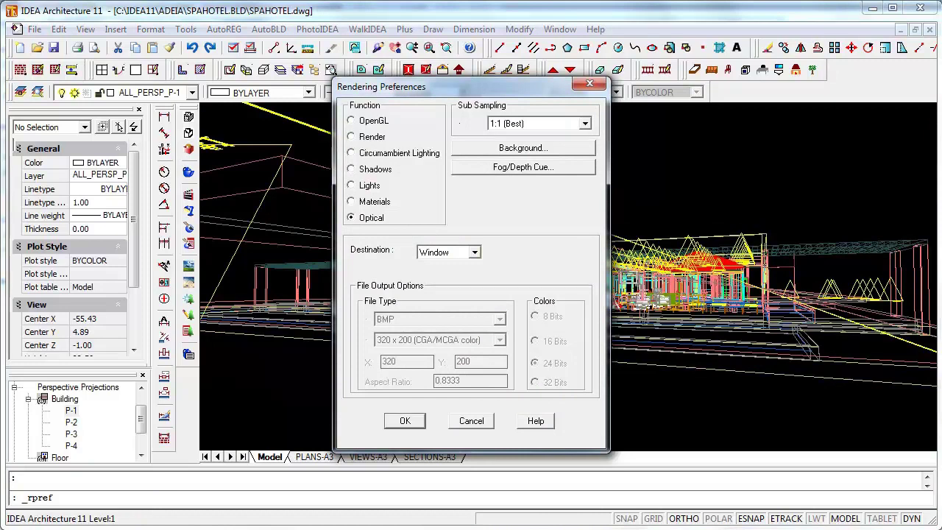
{"action": "left_click", "coordinate": [474, 252]}
{"action": "left_click", "coordinate": [433, 274]}
{"action": "left_click", "coordinate": [499, 339]}
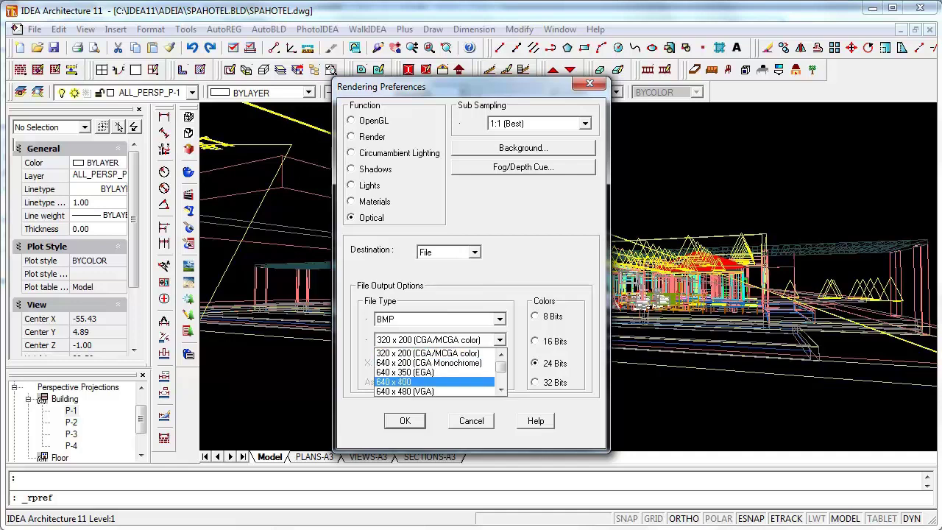
{"action": "key", "text": "Return"}
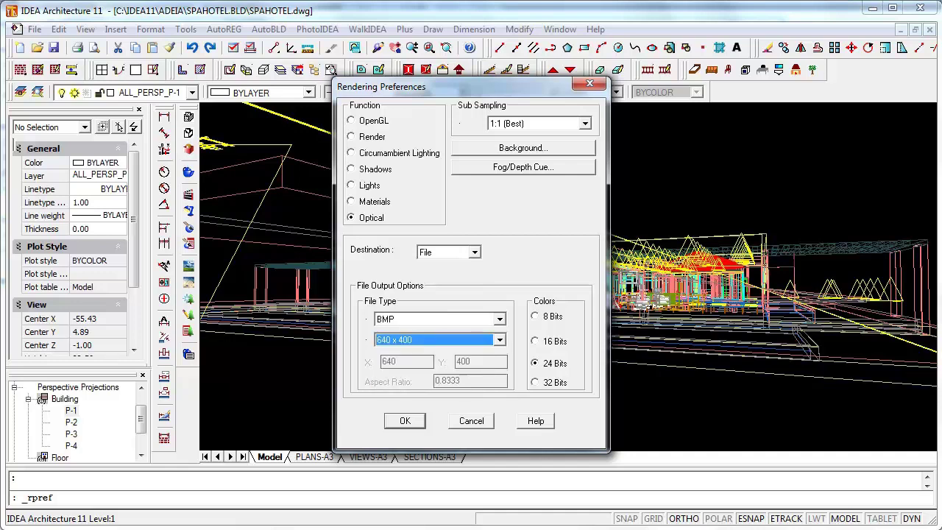
{"action": "left_click", "coordinate": [473, 252]}
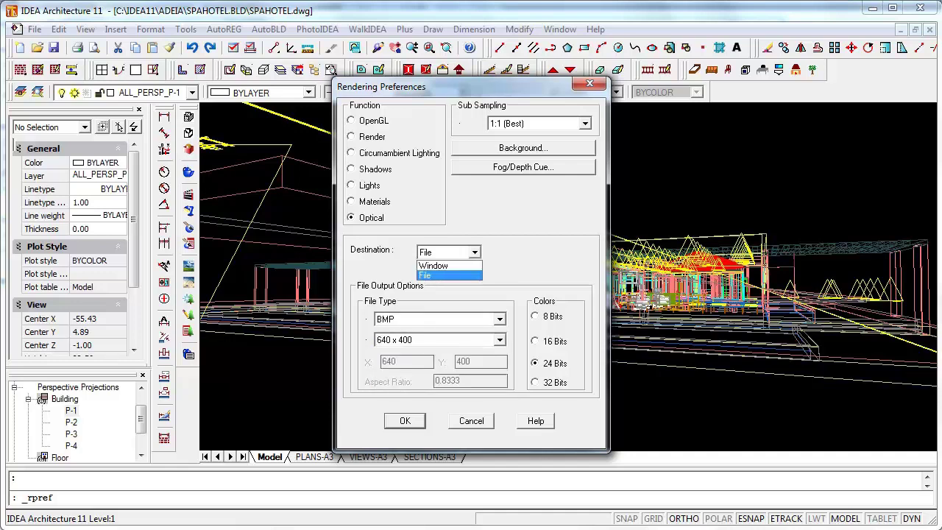
{"action": "left_click", "coordinate": [438, 262]}
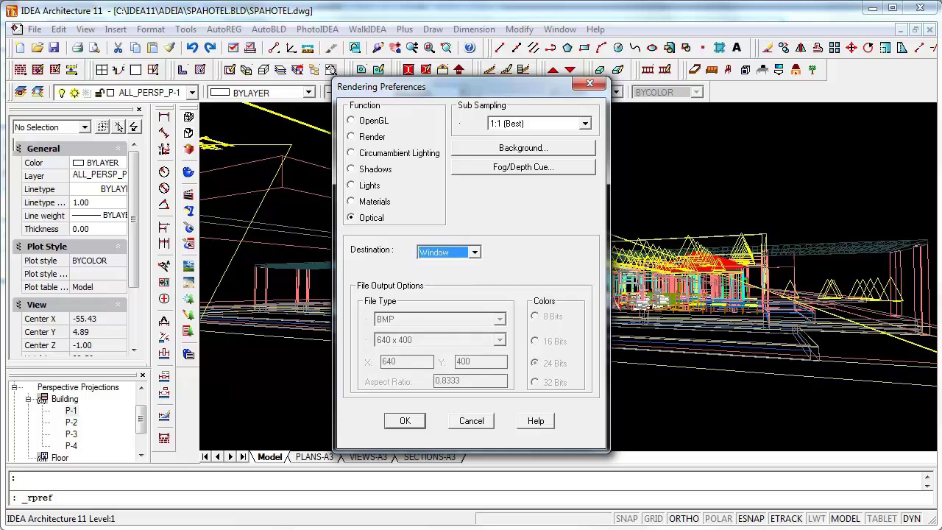
- Confirm the preferences and render the P-1 hotel perspective optically
{"action": "key", "text": "Return"}
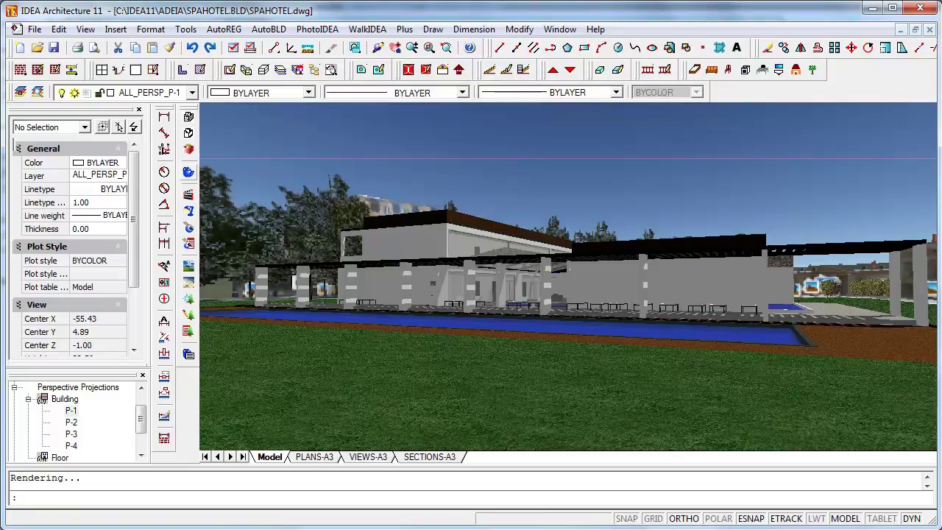
- Export the spa hotel model to a 3DS file from the WalkIDEA menu
{"action": "left_click", "coordinate": [367, 29]}
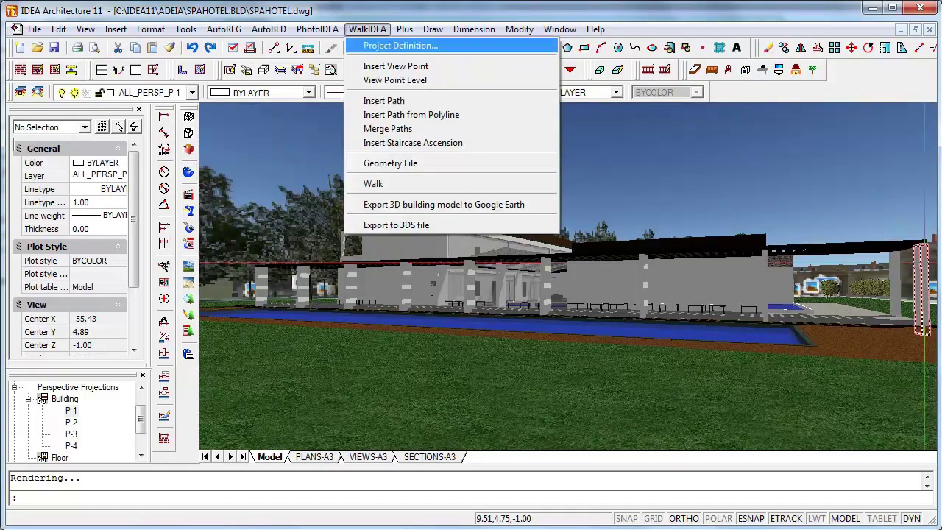
{"action": "left_click", "coordinate": [396, 224]}
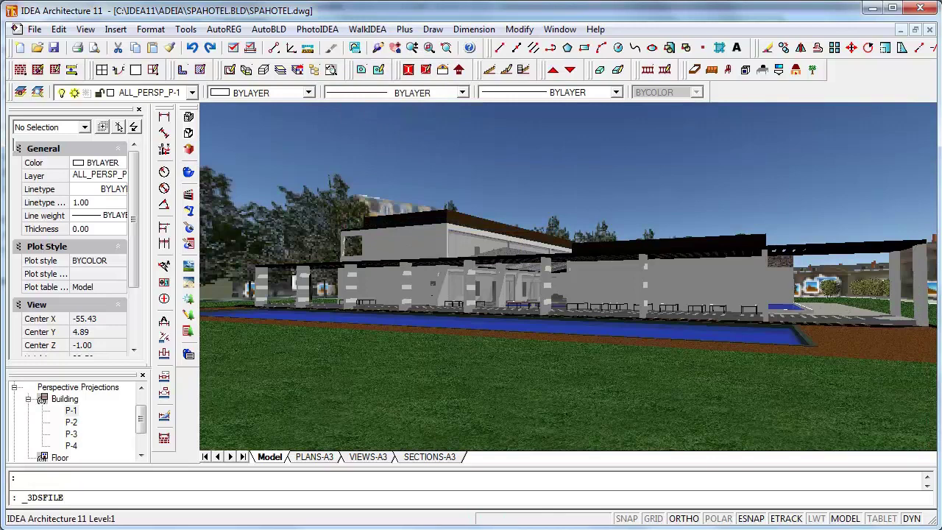